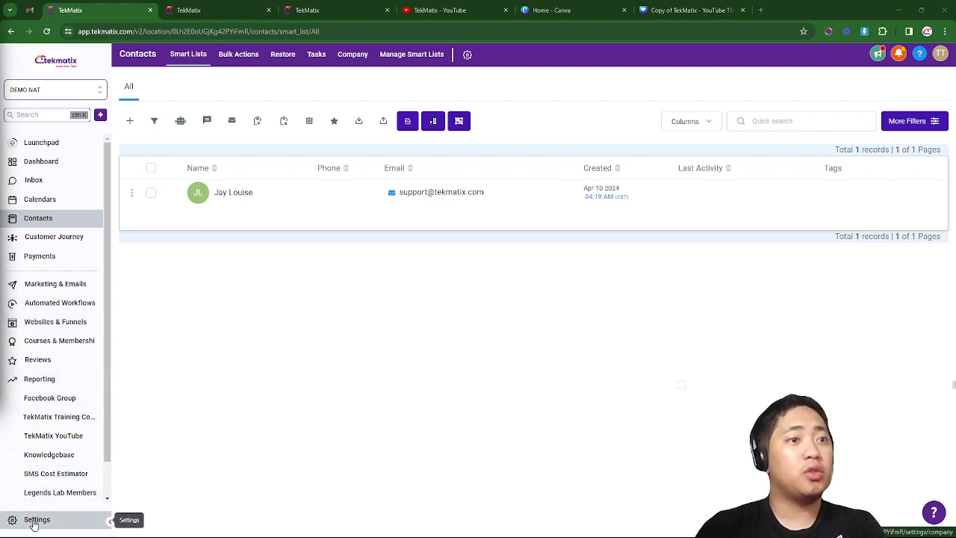
# Step: Go to Settings and open the Custom Fields page listing the 24 existing fields
pyautogui.click(33, 522)
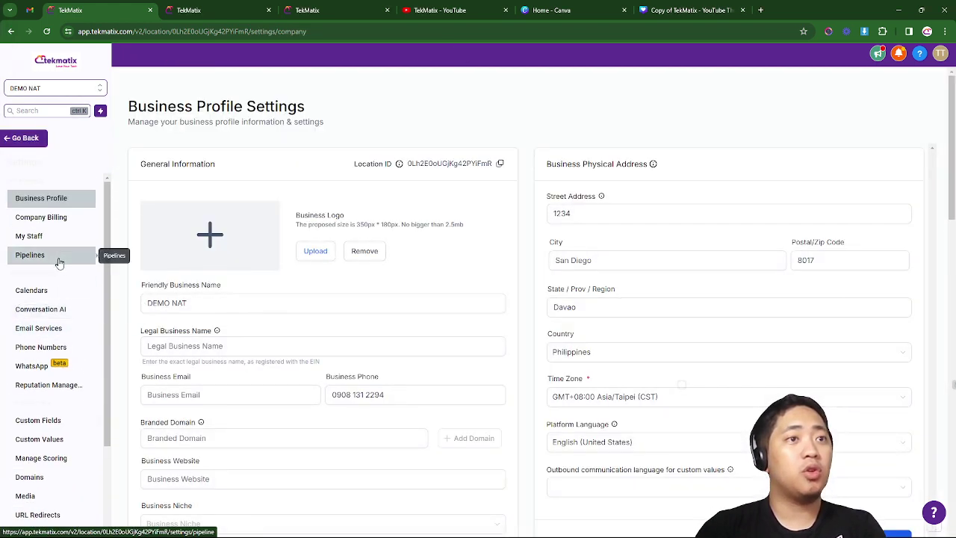
pyautogui.scroll(-1, 59, 265)
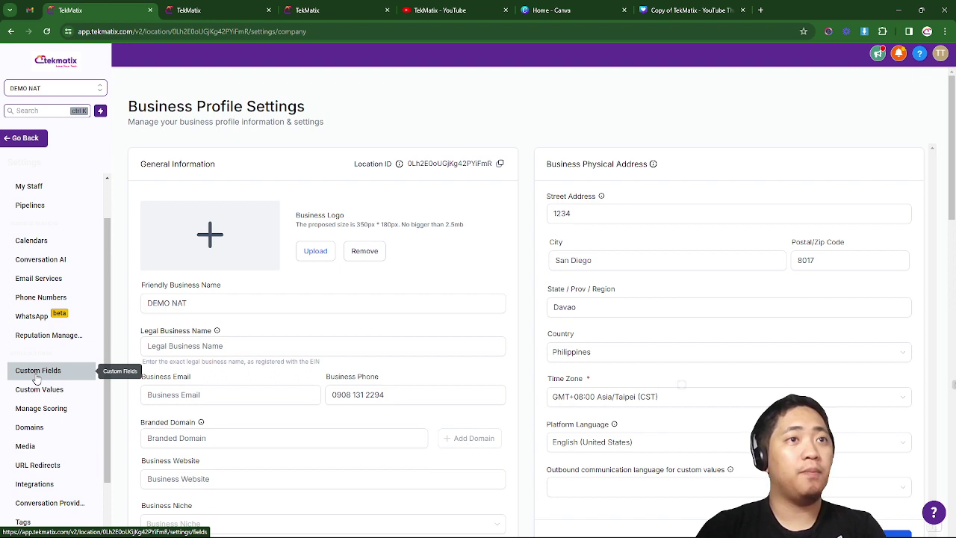
pyautogui.click(36, 379)
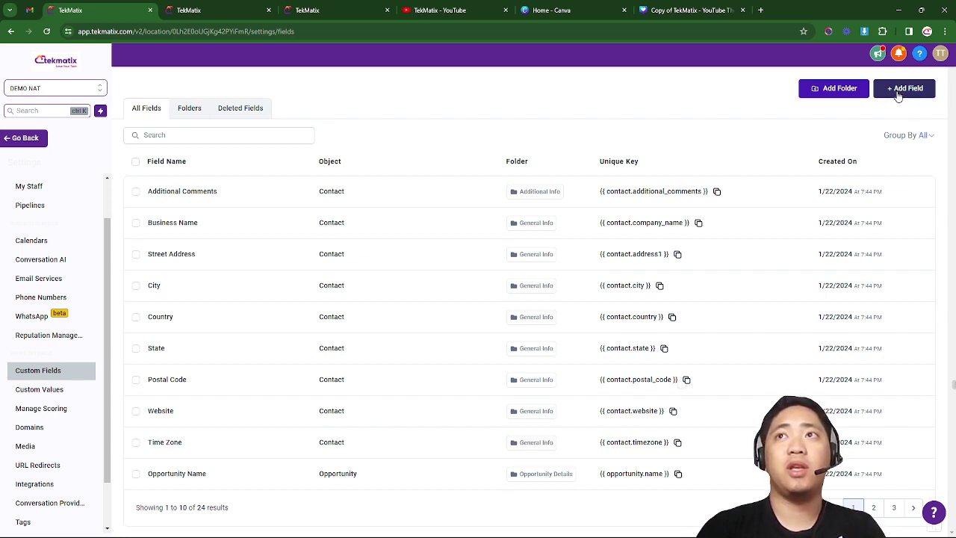
# Step: Start a new custom field with + Add Field and pick the Single Line text type
pyautogui.click(898, 95)
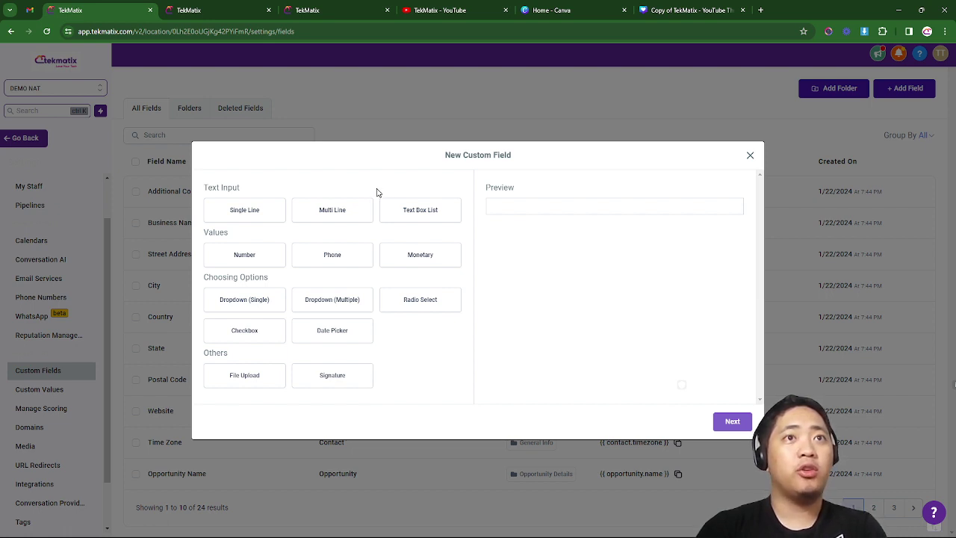
pyautogui.click(250, 212)
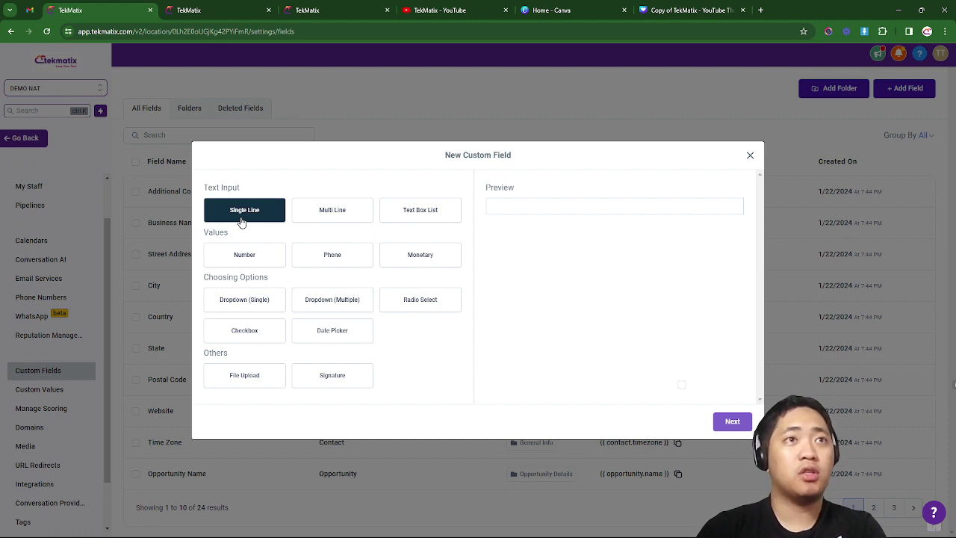
# Step: Compare the Single Line and Multi Line text types, then settle on Text Box List
pyautogui.click(243, 221)
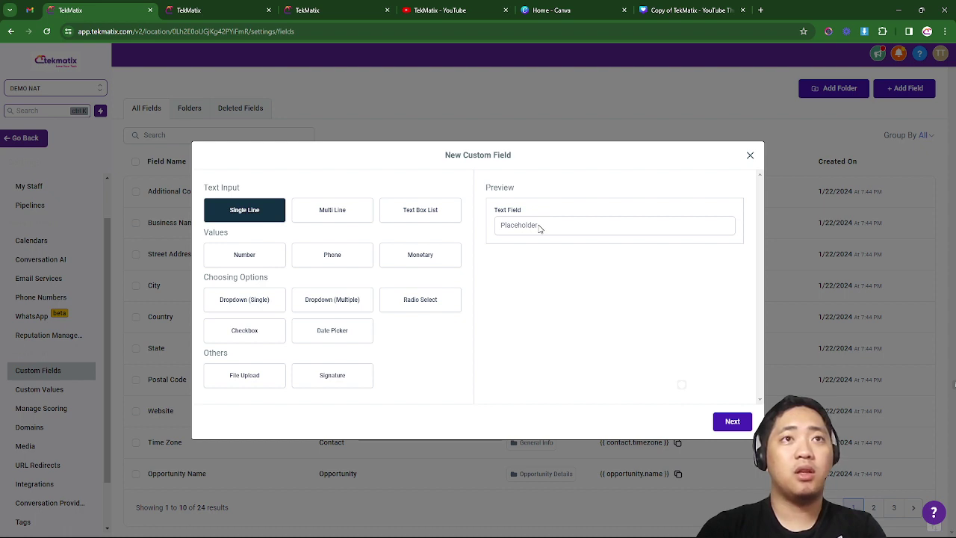
pyautogui.click(337, 215)
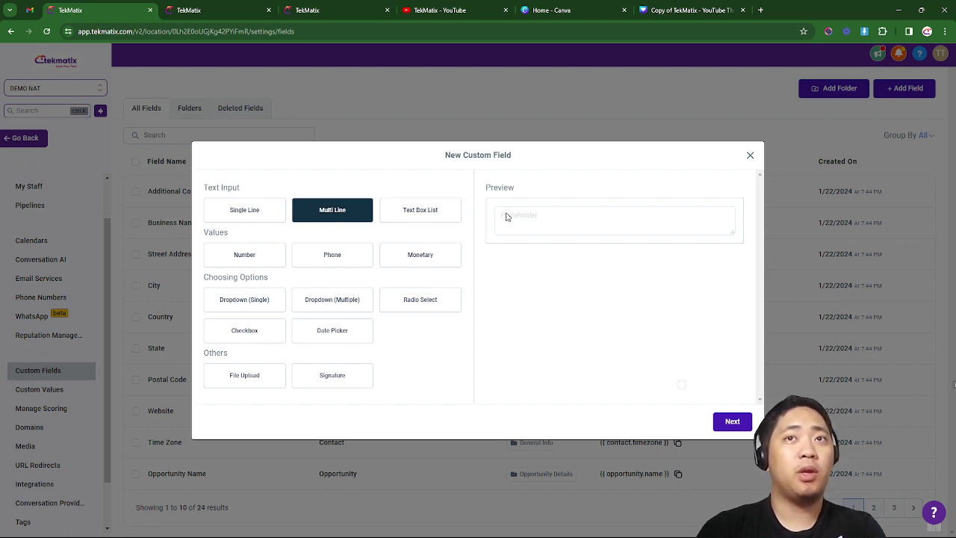
pyautogui.click(251, 215)
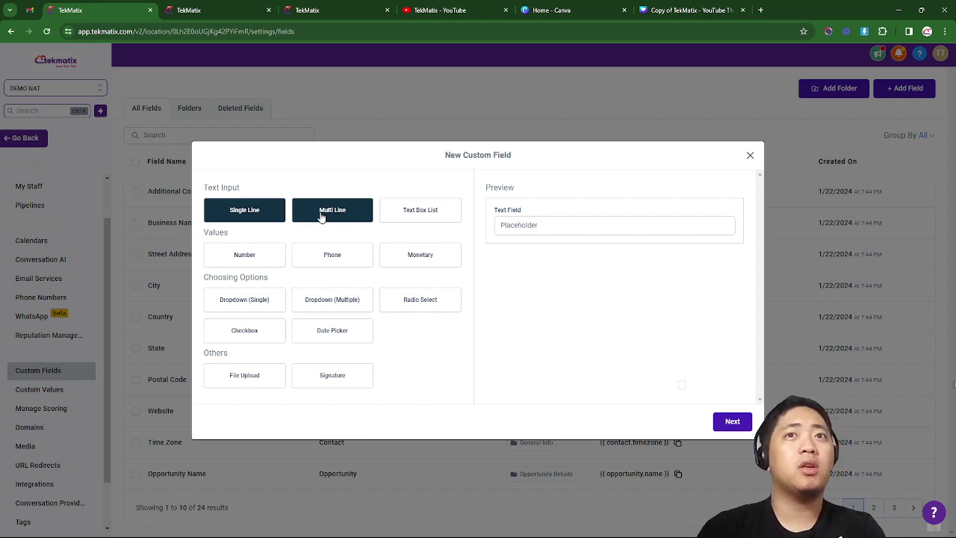
pyautogui.click(322, 216)
pyautogui.click(253, 215)
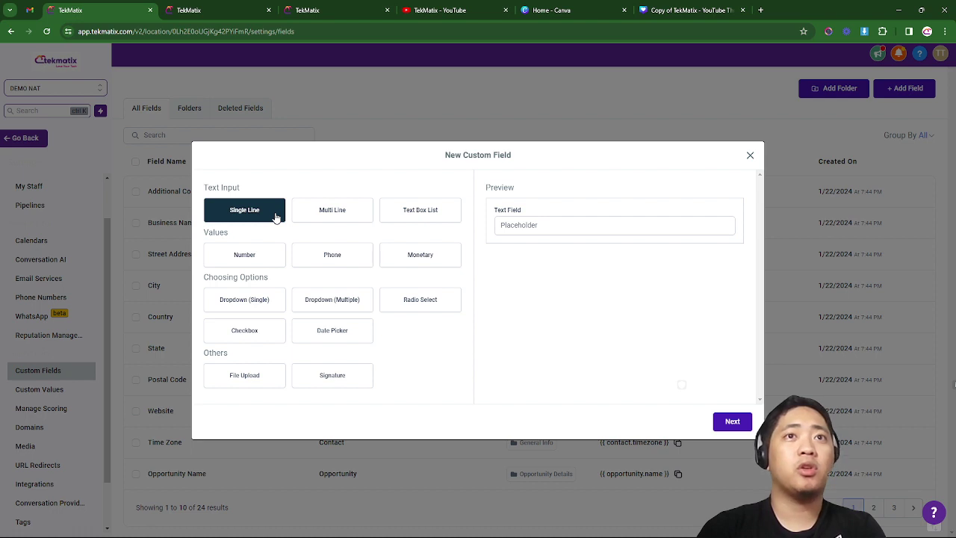
pyautogui.click(337, 216)
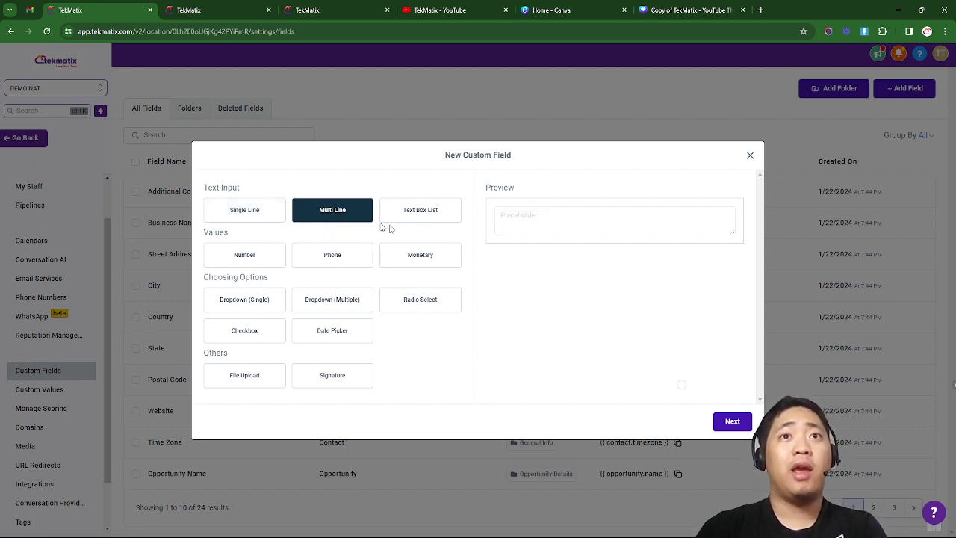
pyautogui.click(423, 214)
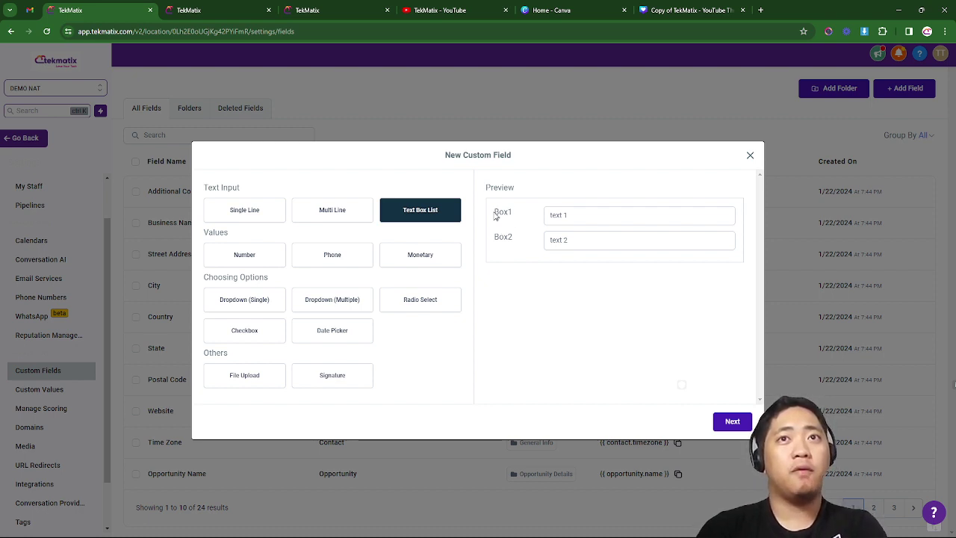
pyautogui.moveTo(494, 213); pyautogui.dragTo(531, 219)
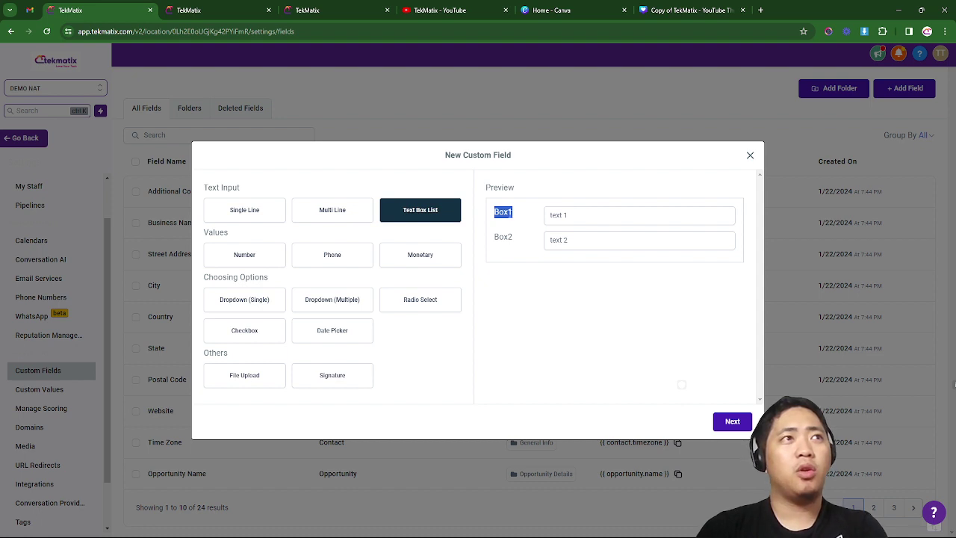
pyautogui.click(527, 218)
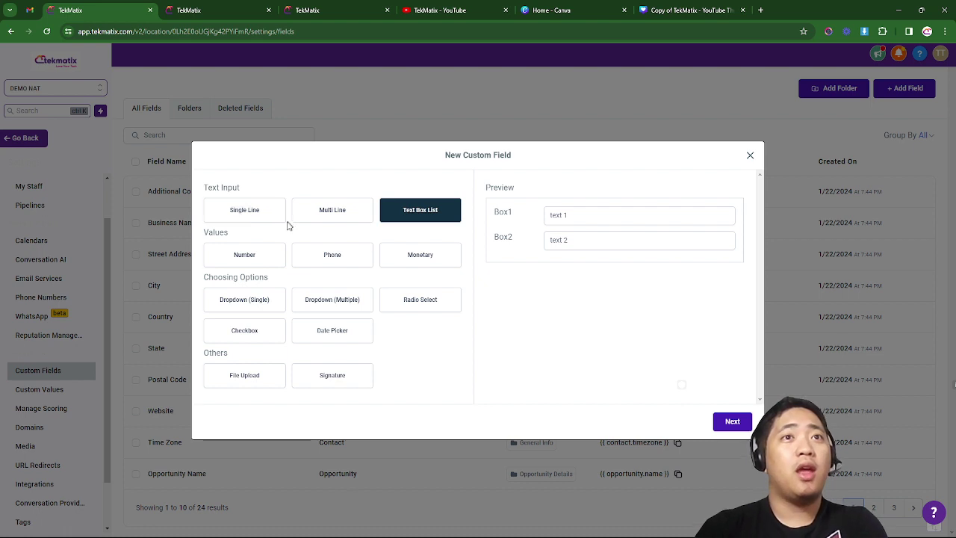
# Step: Preview the Number and Phone types, ending on a Monetary field with a USD Amount box
pyautogui.click(232, 250)
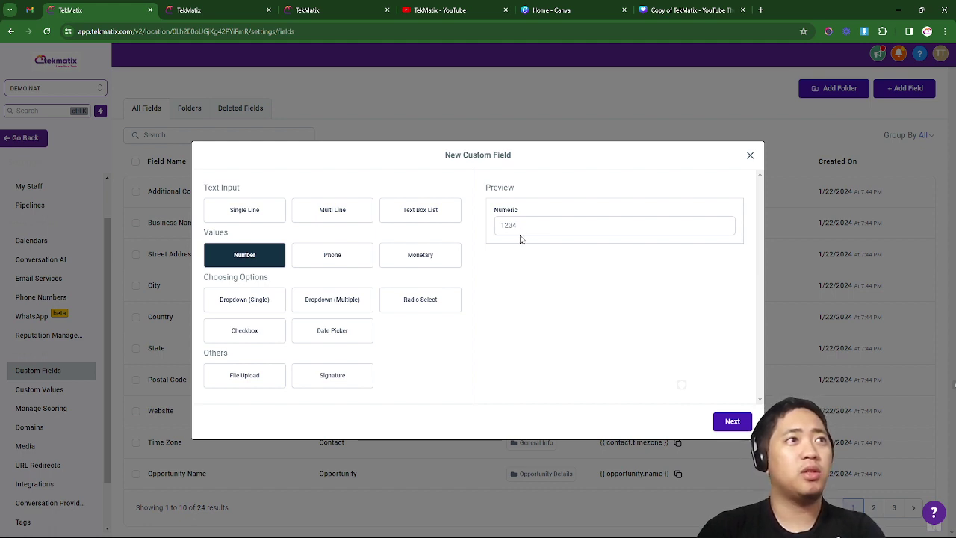
pyautogui.click(337, 257)
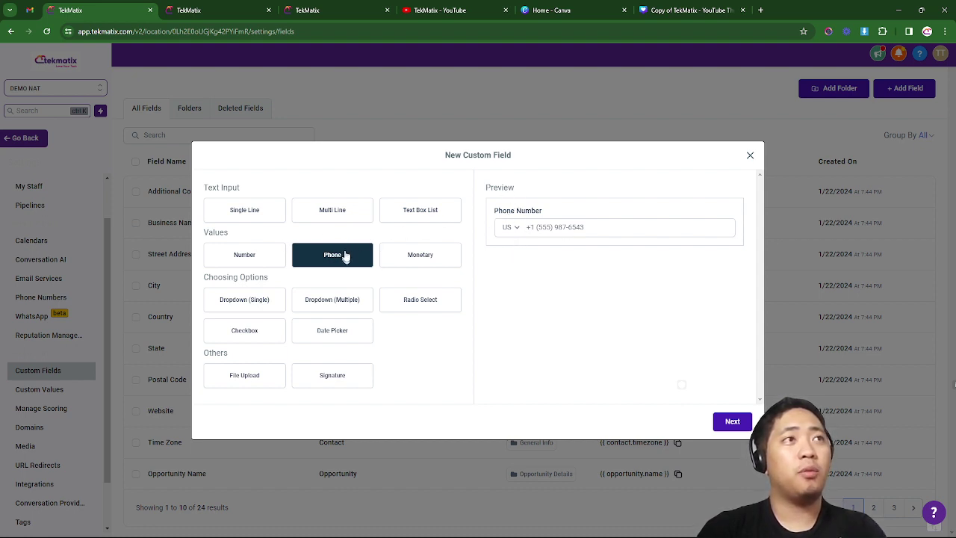
pyautogui.click(440, 256)
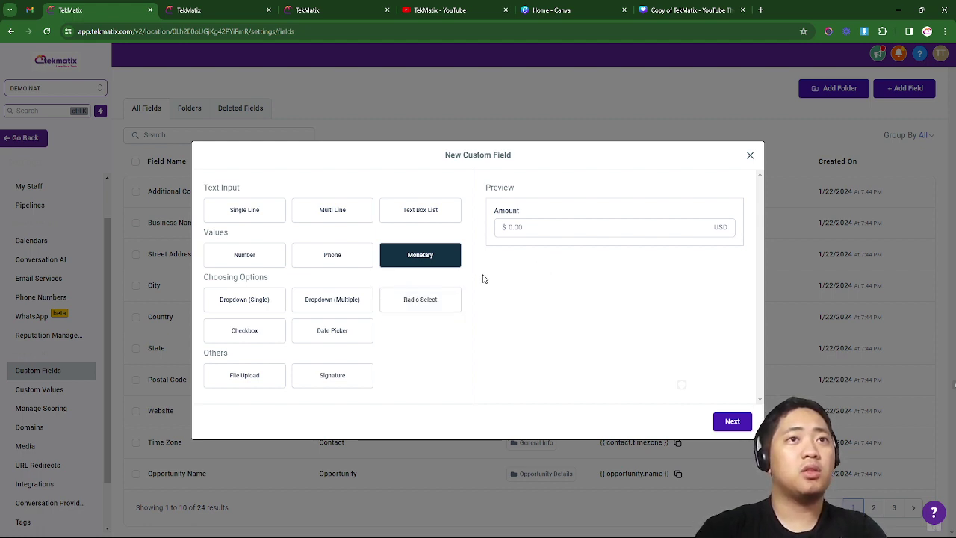
# Step: Choose Dropdown (Single) and check its sample options in the preview select box
pyautogui.doubleClick(252, 281)
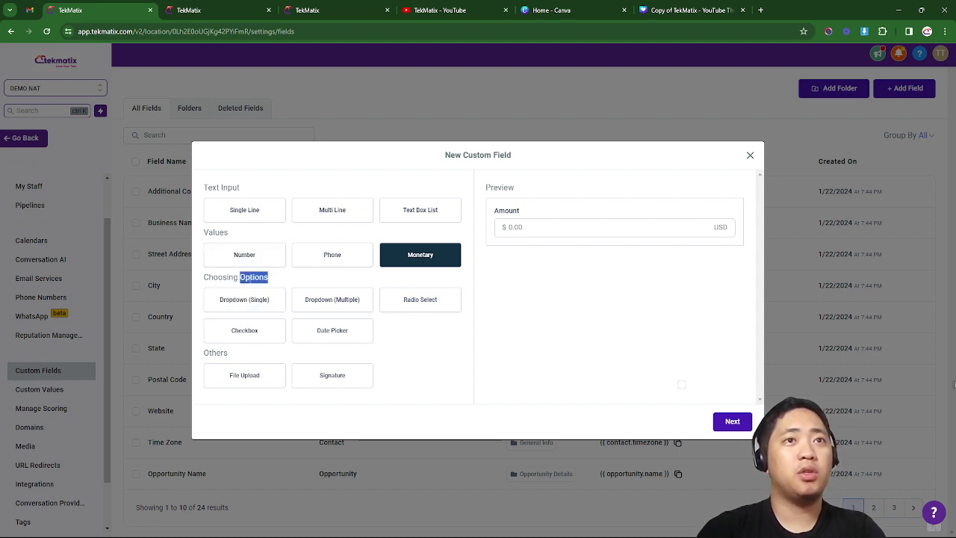
pyautogui.click(252, 298)
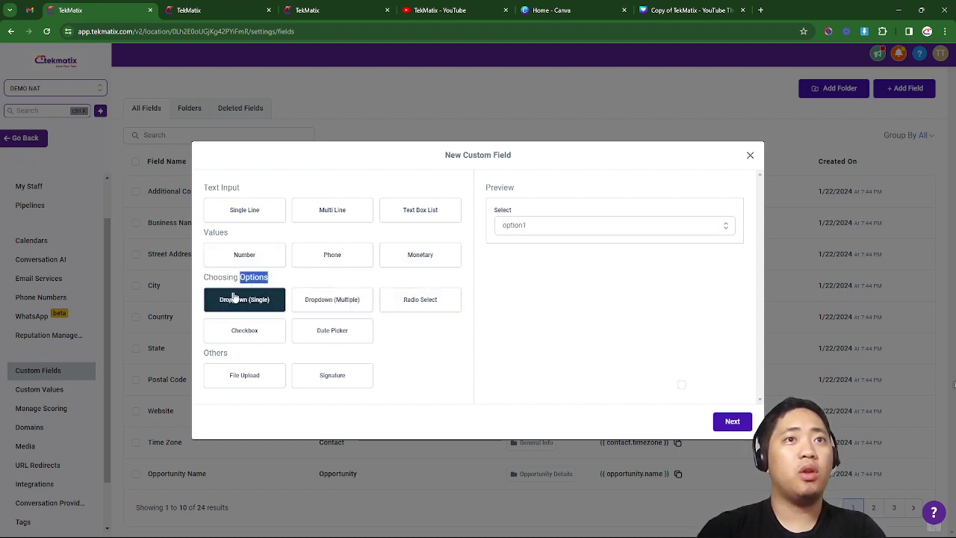
pyautogui.click(553, 227)
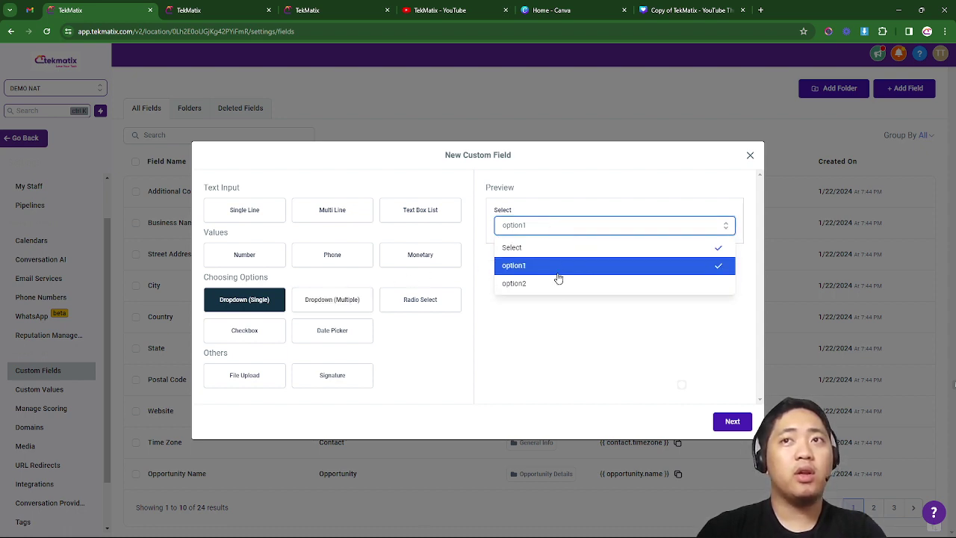
pyautogui.click(570, 237)
pyautogui.click(569, 230)
pyautogui.click(529, 238)
# Step: Switch to Dropdown (Multiple) and pick option1 and option2 in the preview
pyautogui.click(324, 299)
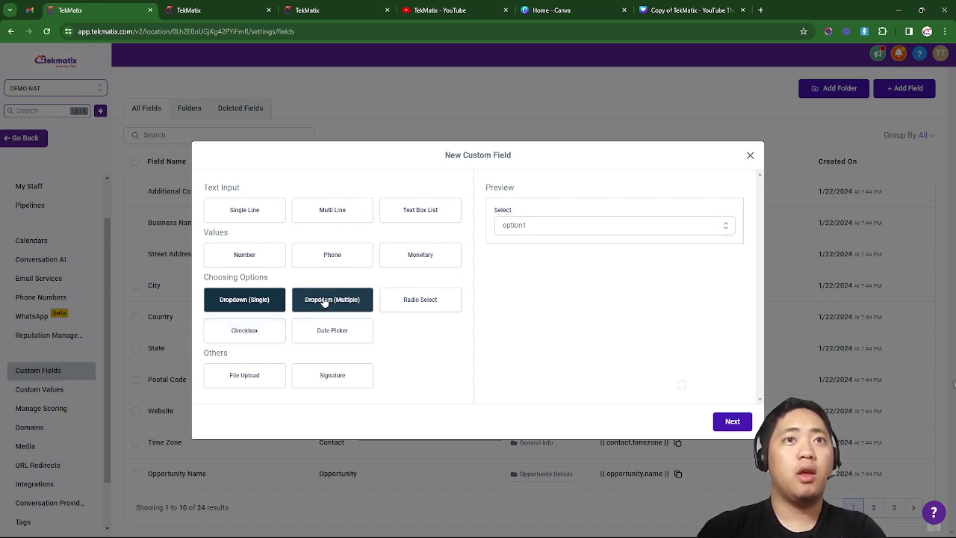
pyautogui.click(571, 225)
pyautogui.click(553, 266)
pyautogui.click(560, 228)
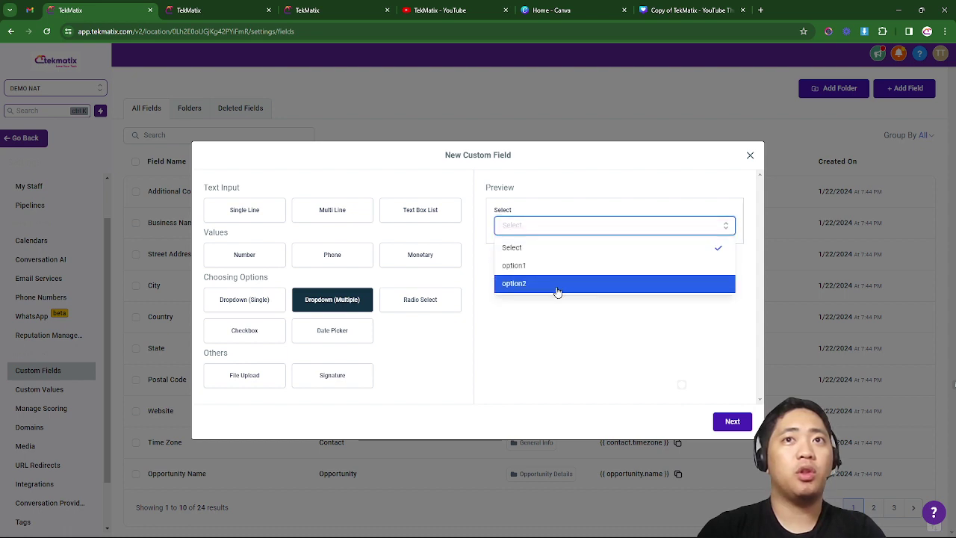
pyautogui.click(556, 288)
pyautogui.click(559, 228)
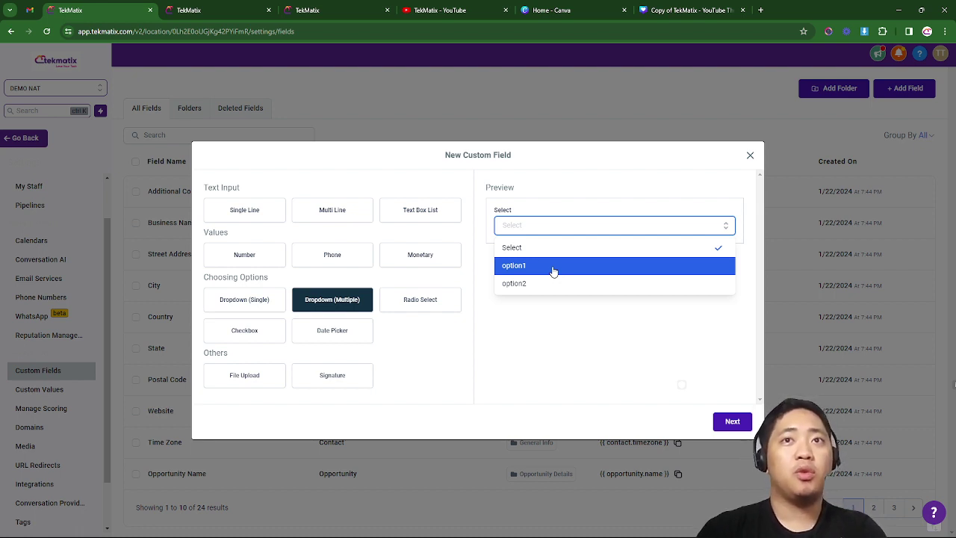
pyautogui.click(551, 267)
pyautogui.click(548, 230)
pyautogui.click(535, 267)
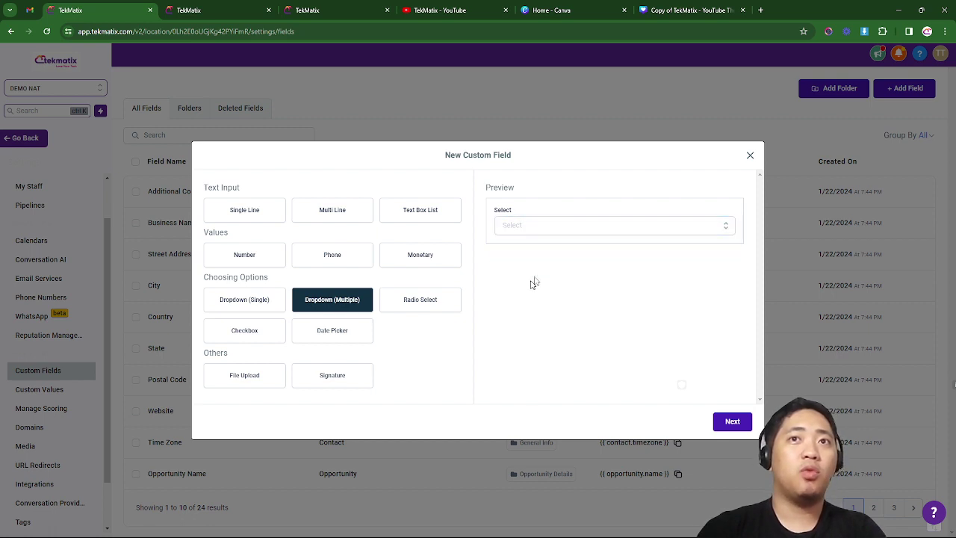
pyautogui.click(528, 227)
pyautogui.click(546, 224)
pyautogui.click(548, 228)
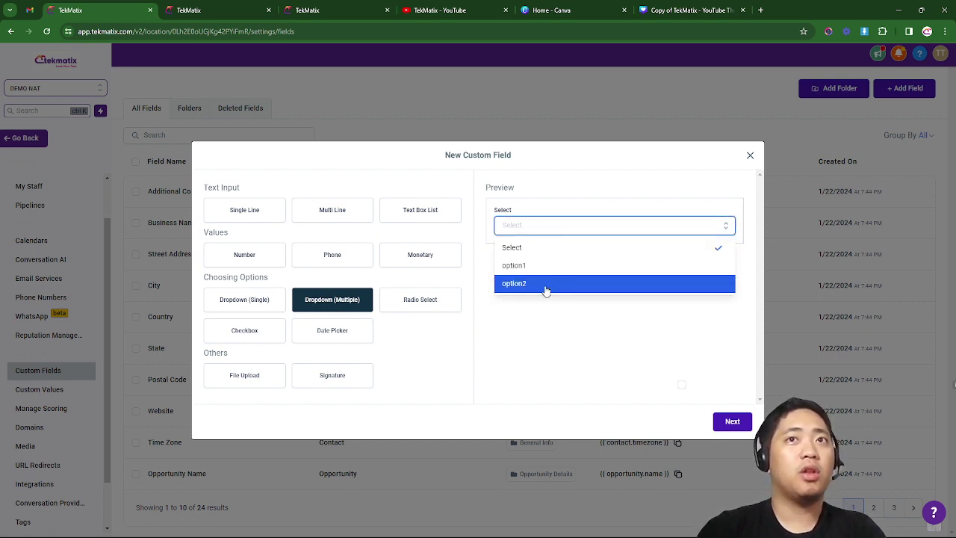
pyautogui.click(546, 290)
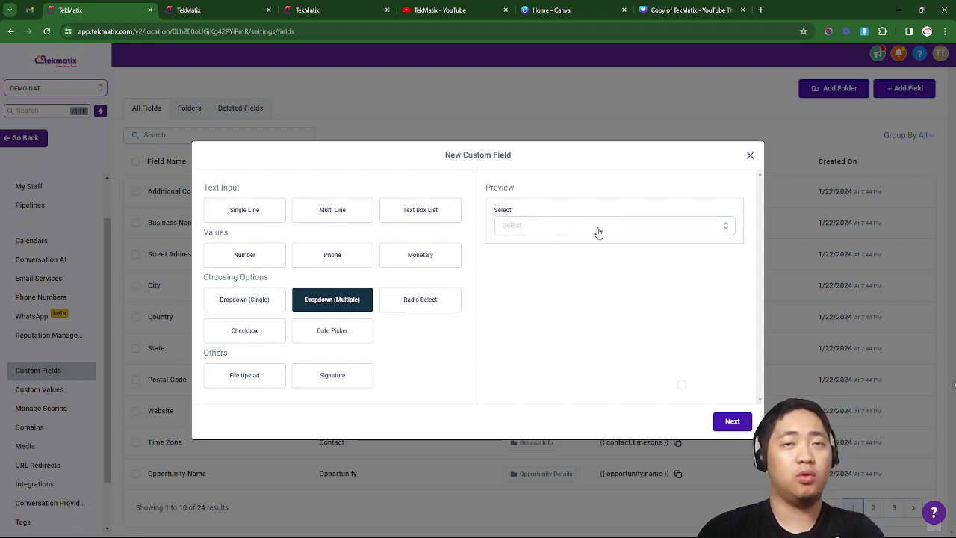
# Step: Preview the Radio Select type, then Checkbox with its sample box ticked
pyautogui.click(445, 305)
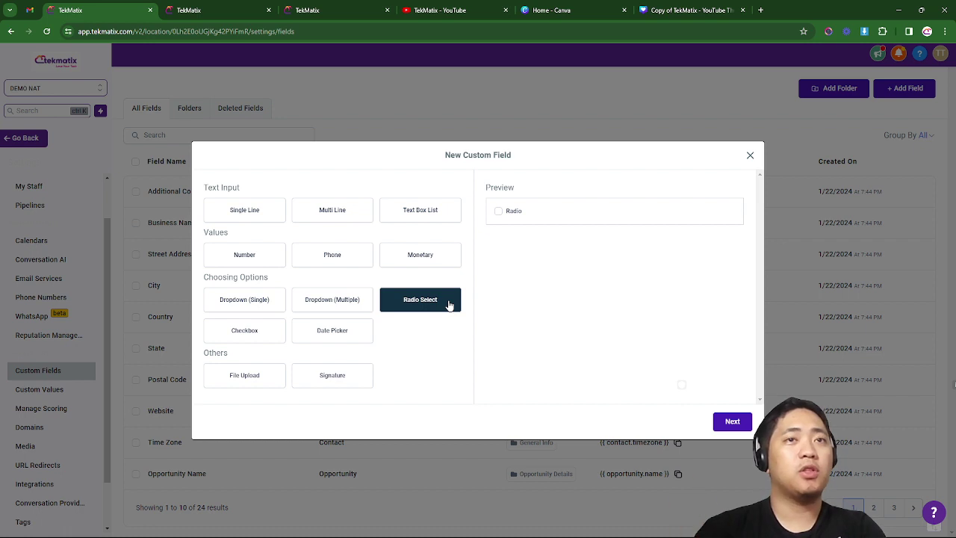
pyautogui.click(239, 341)
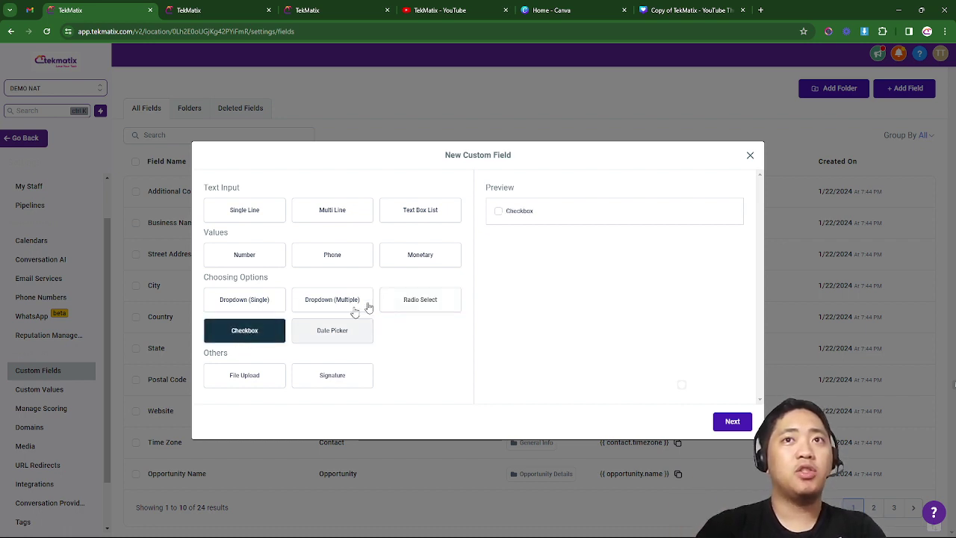
pyautogui.click(497, 213)
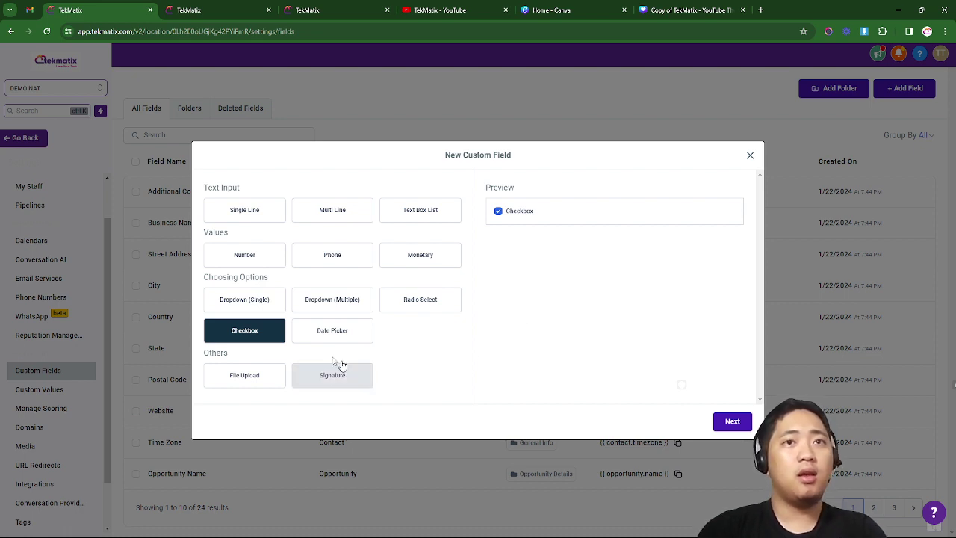
# Step: Choose Date Picker and open and close its preview calendar twice
pyautogui.click(321, 333)
pyautogui.click(552, 216)
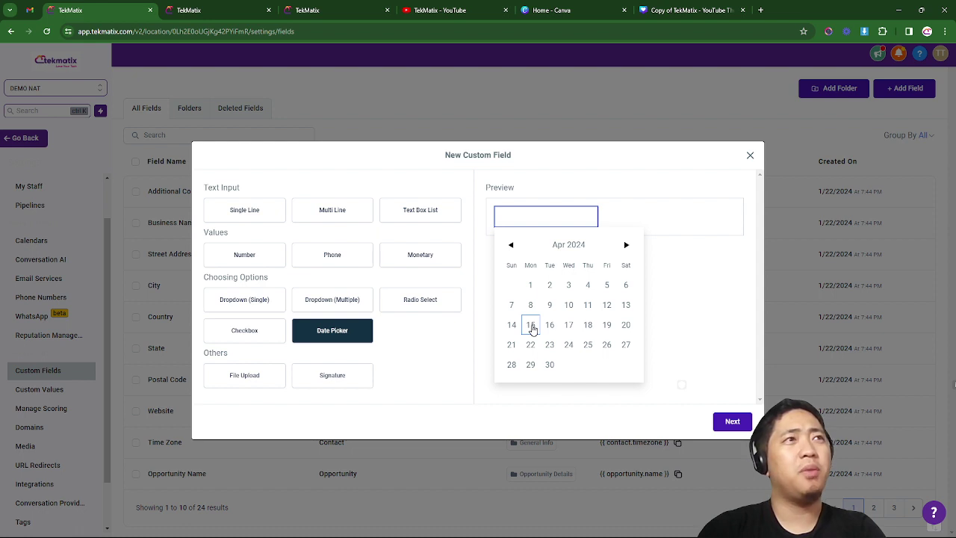
pyautogui.click(578, 190)
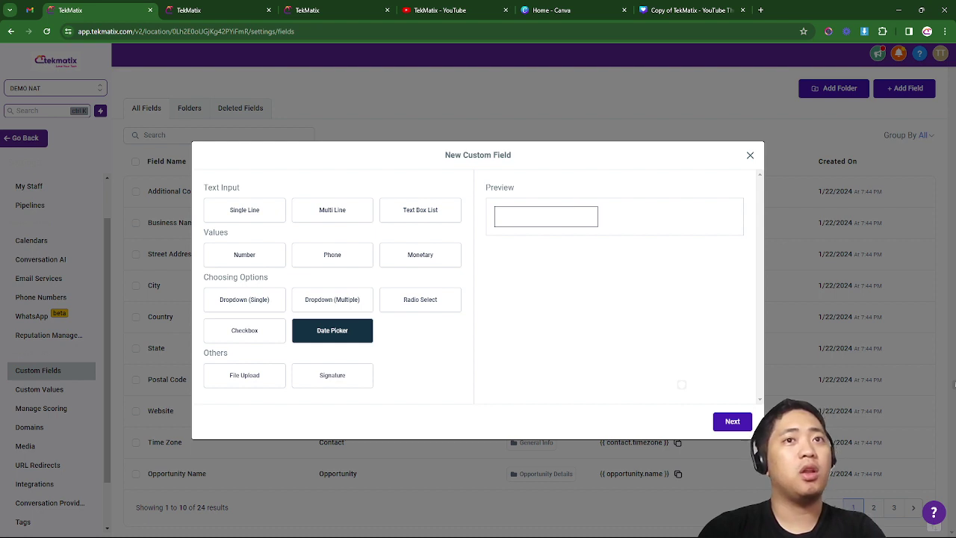
pyautogui.click(573, 210)
pyautogui.click(576, 191)
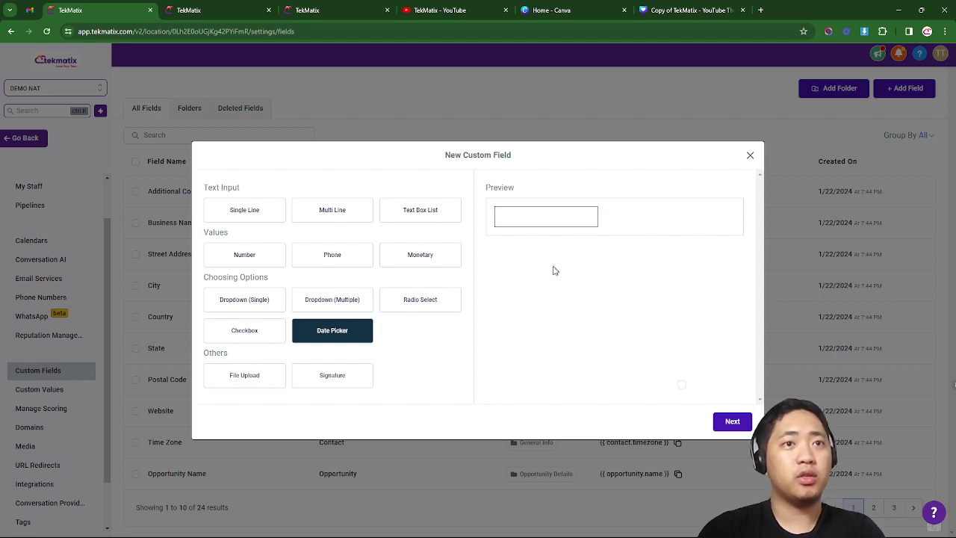
# Step: Pass over File Upload to choose Signature, testing Choose File and cancelling the picker
pyautogui.click(244, 377)
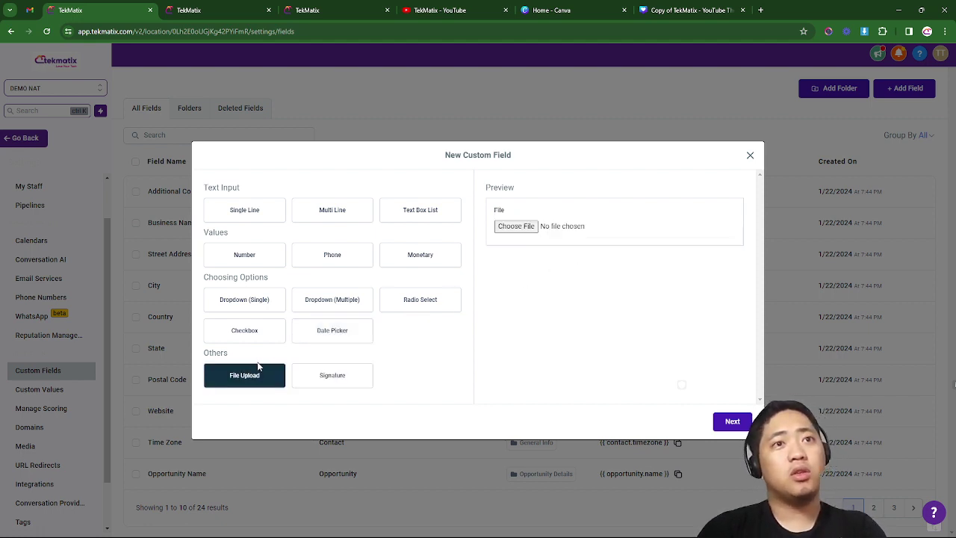
pyautogui.click(245, 376)
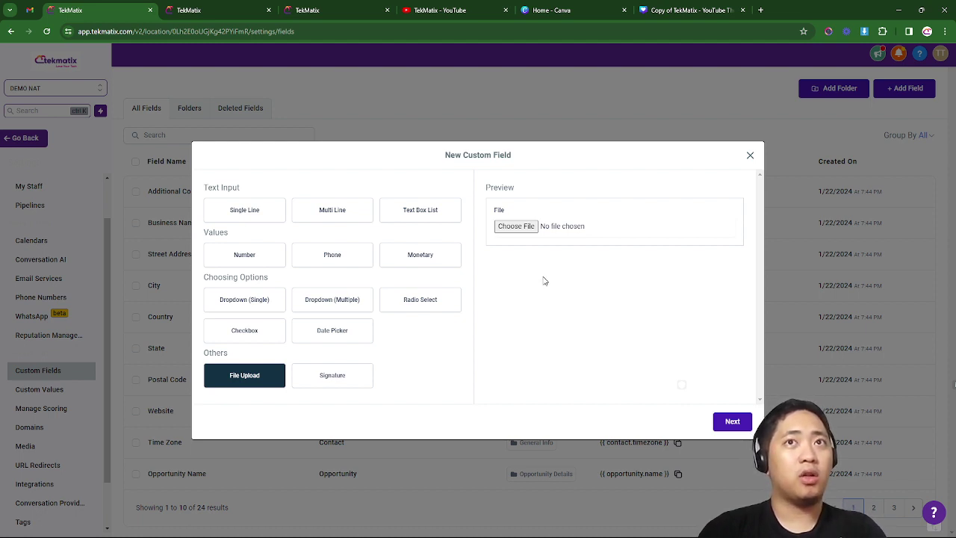
pyautogui.click(333, 376)
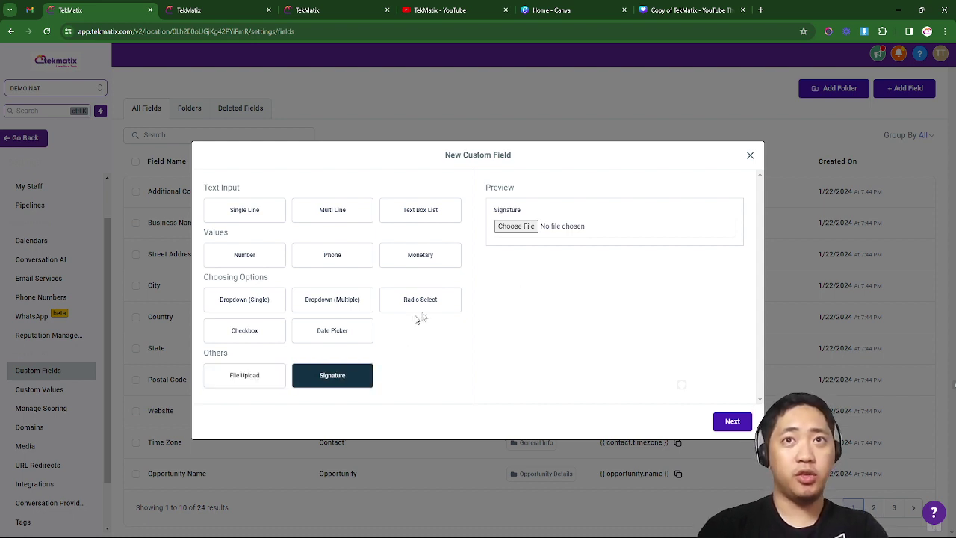
pyautogui.click(517, 227)
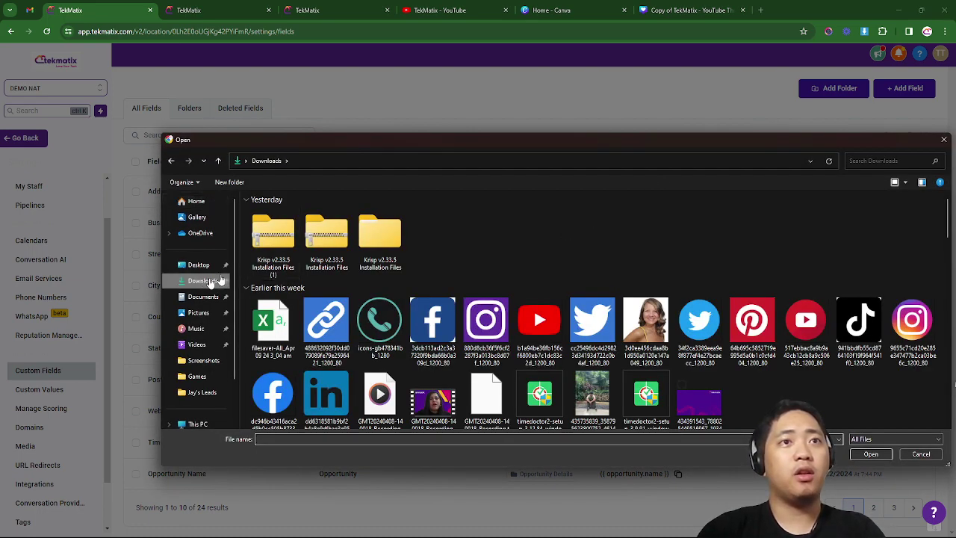
pyautogui.click(944, 140)
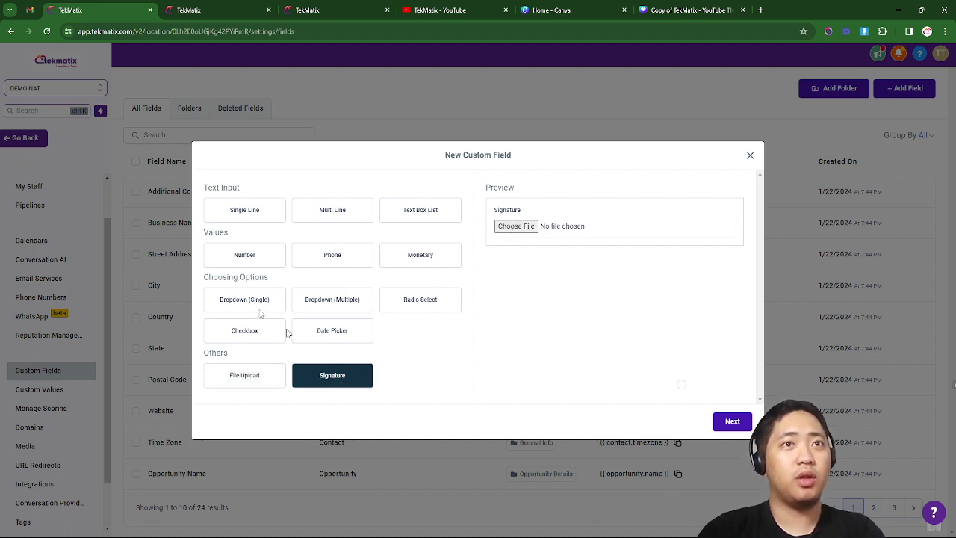
# Step: Pick Single Line, continue to the field details, and leave the name empty
pyautogui.click(258, 218)
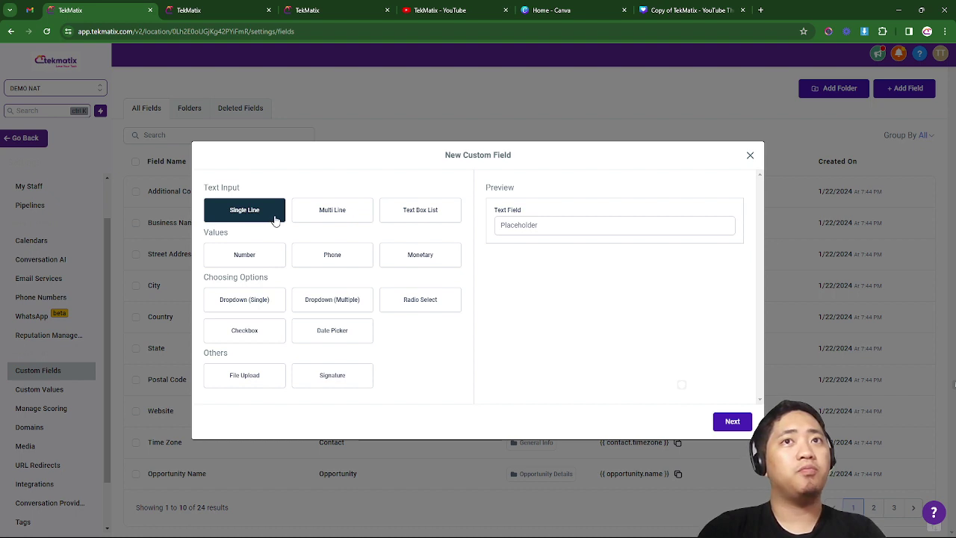
pyautogui.click(731, 421)
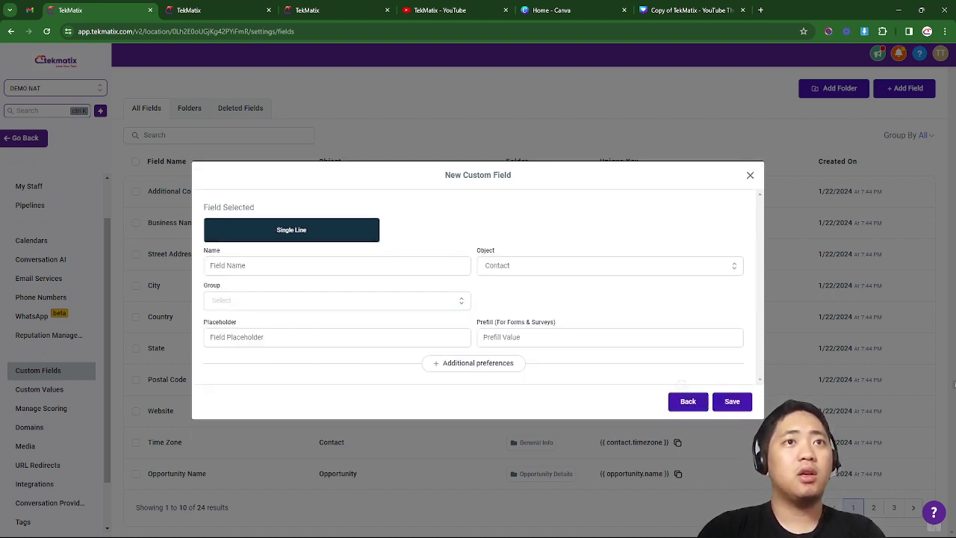
pyautogui.click(261, 266)
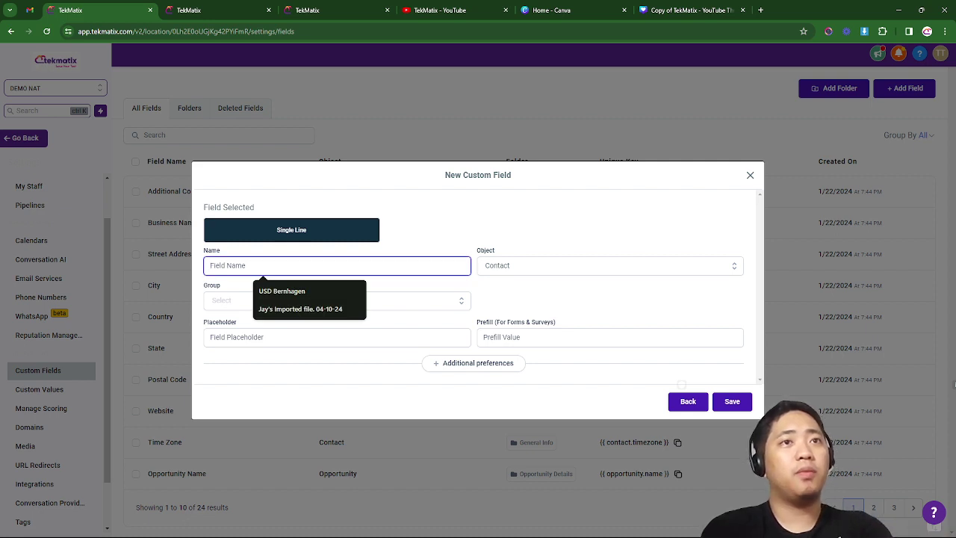
pyautogui.write('A')
pyautogui.press('BackSpace')
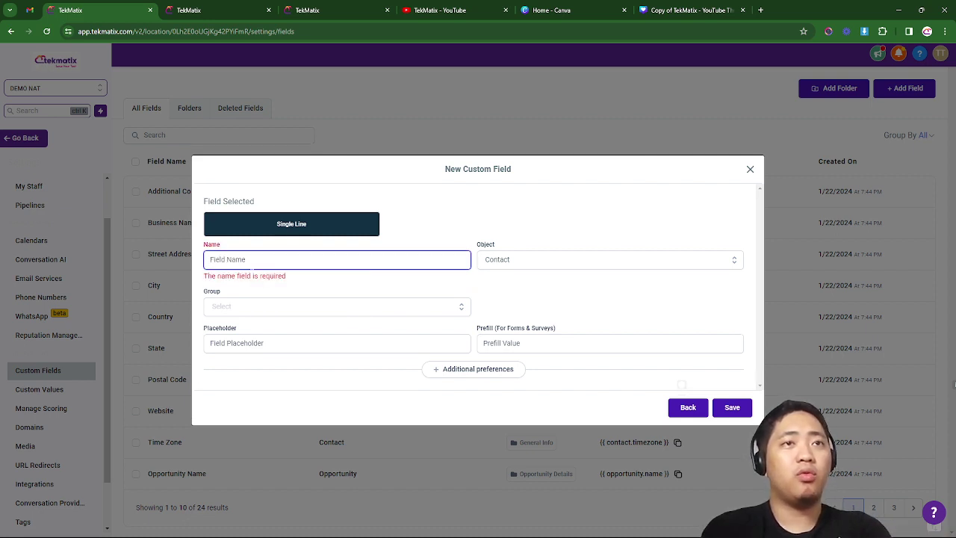
pyautogui.write('A')
pyautogui.press('BackSpace')
# Step: Set Object and Group to Contact, inspect placeholder and prefill, then close without saving
pyautogui.click(540, 262)
pyautogui.click(541, 262)
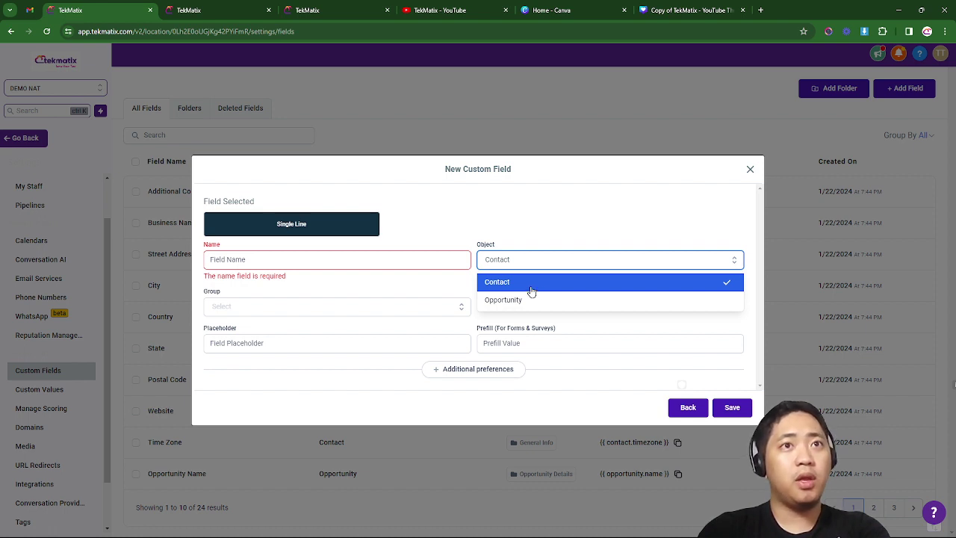
pyautogui.click(531, 290)
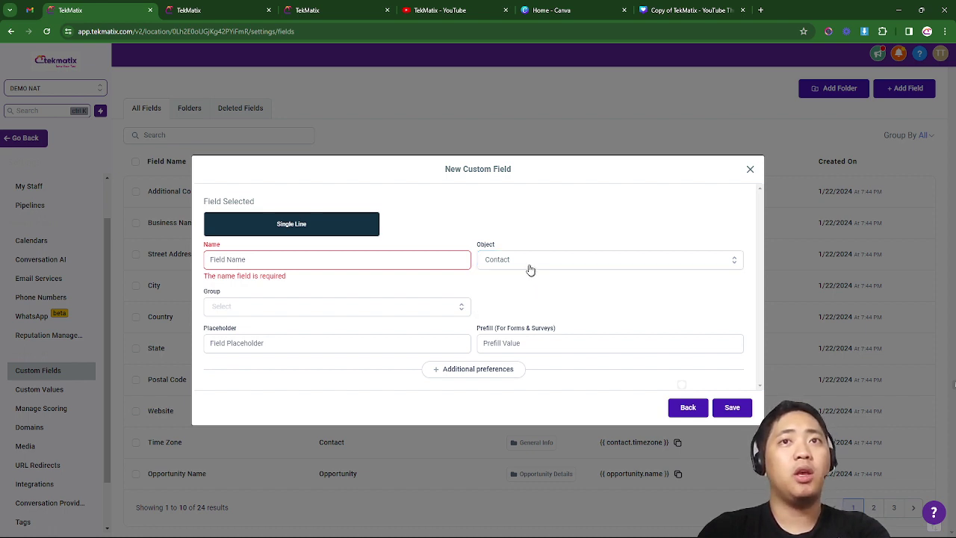
pyautogui.click(378, 308)
pyautogui.click(346, 331)
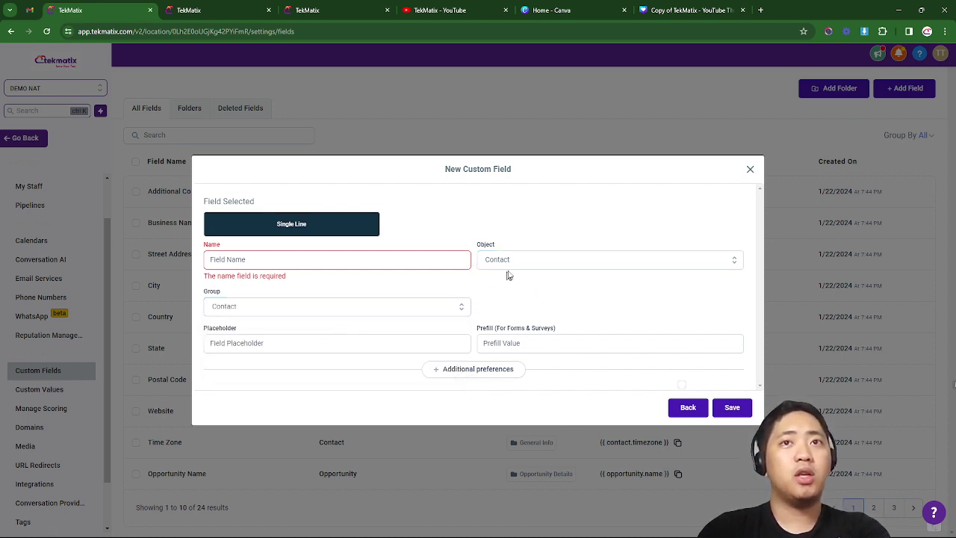
pyautogui.click(269, 345)
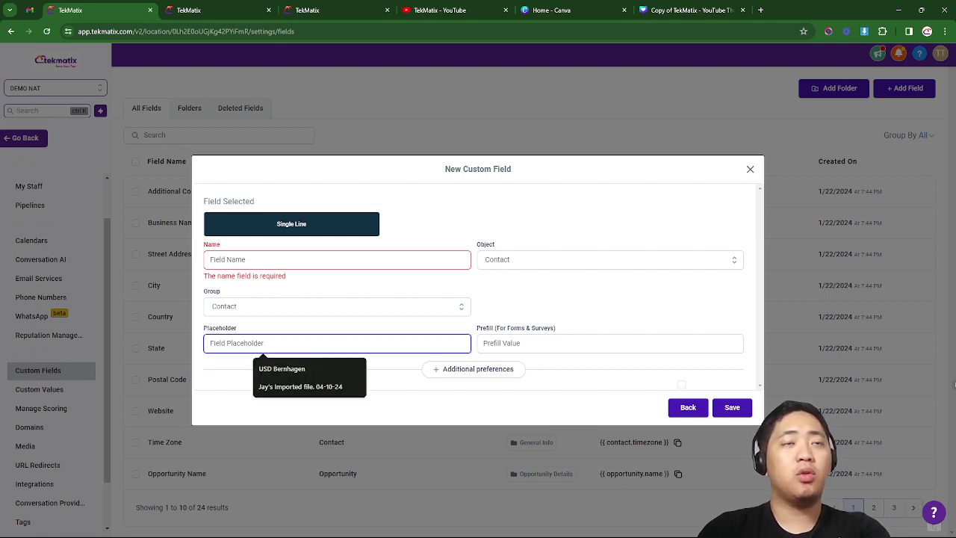
pyautogui.moveTo(206, 329); pyautogui.dragTo(239, 330)
pyautogui.click(239, 331)
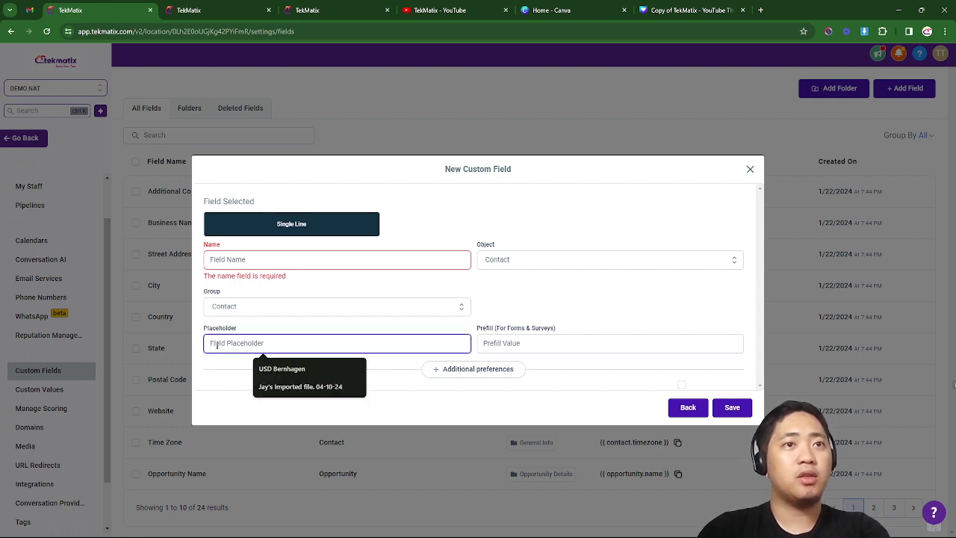
pyautogui.click(508, 345)
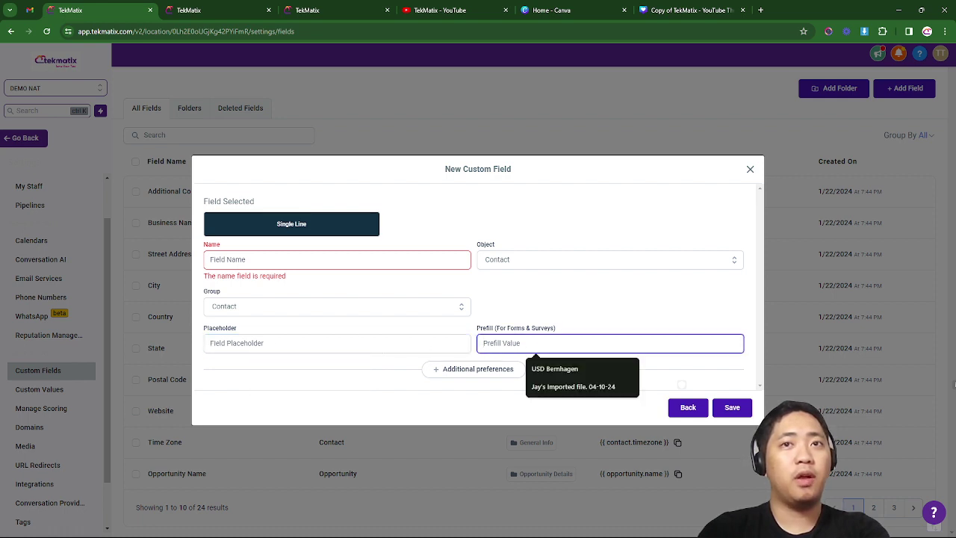
pyautogui.click(381, 350)
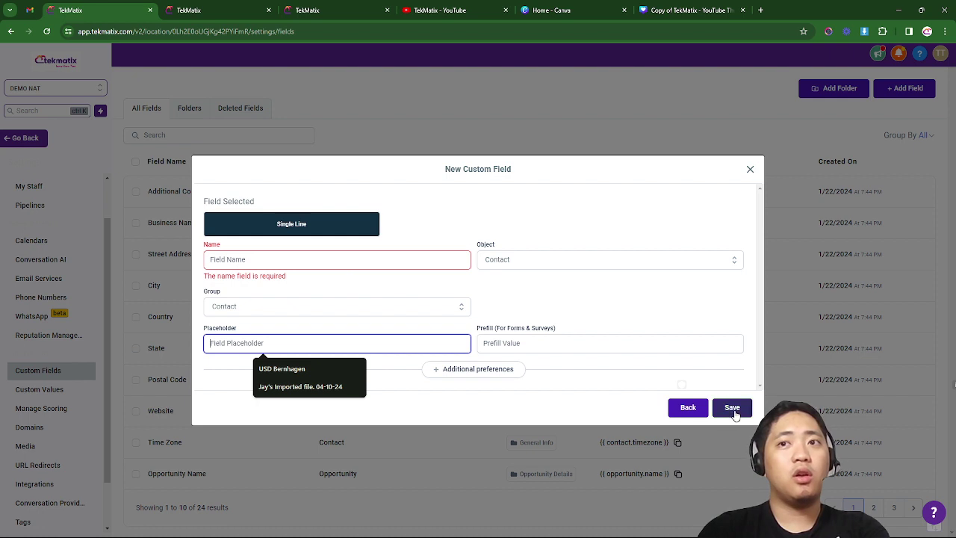
pyautogui.click(683, 407)
pyautogui.click(750, 154)
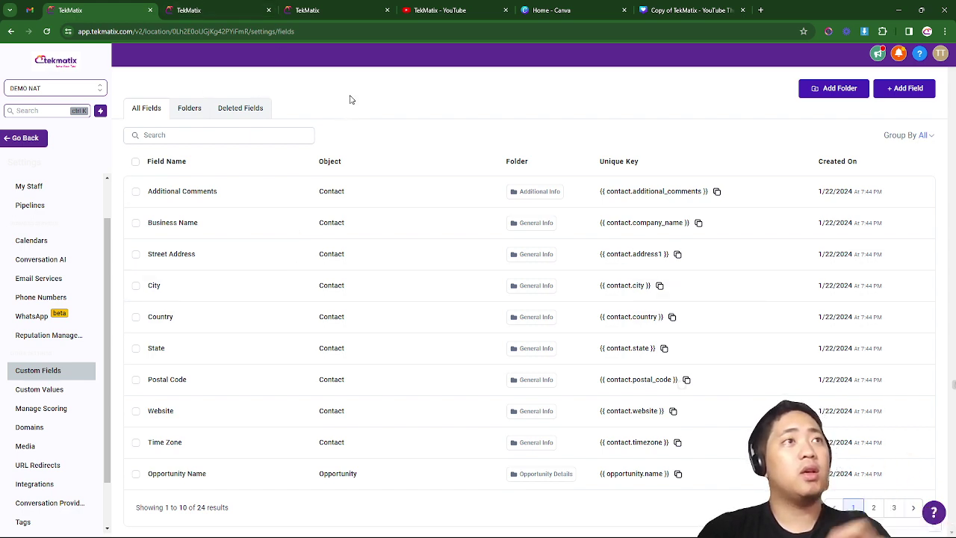
# Step: Move between browser tabs, settling on Sites > Funnels showing Free Consultation Call
pyautogui.click(183, 9)
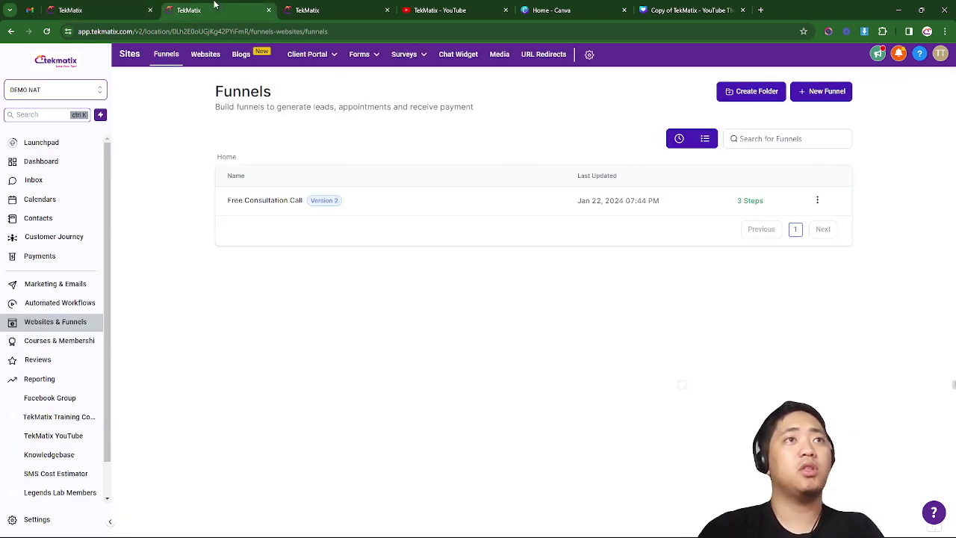
pyautogui.click(96, 9)
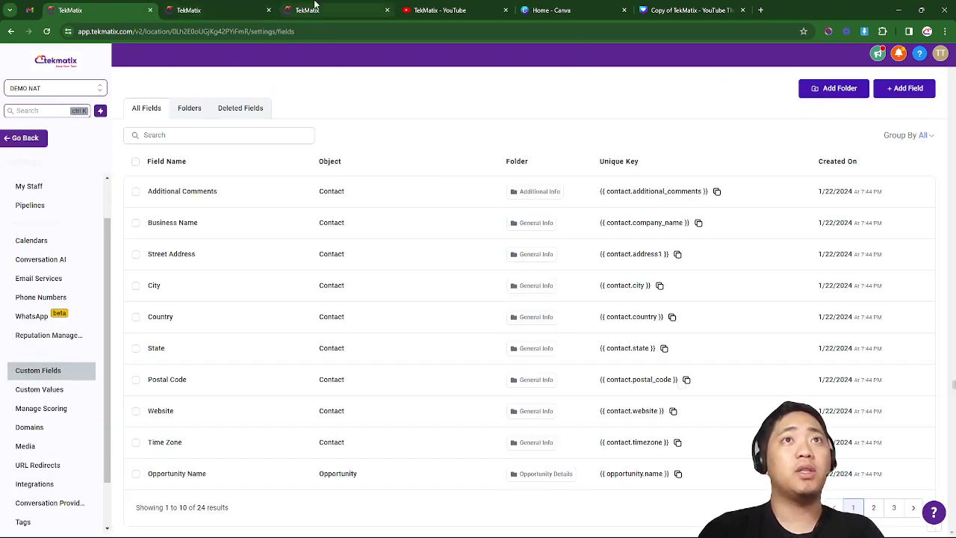
pyautogui.click(292, 9)
pyautogui.click(224, 9)
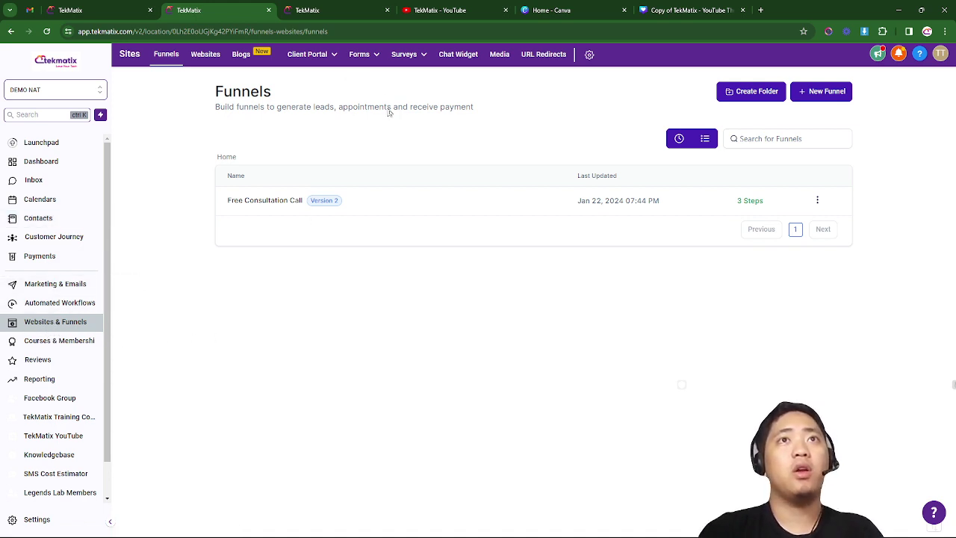
pyautogui.moveTo(362, 60)
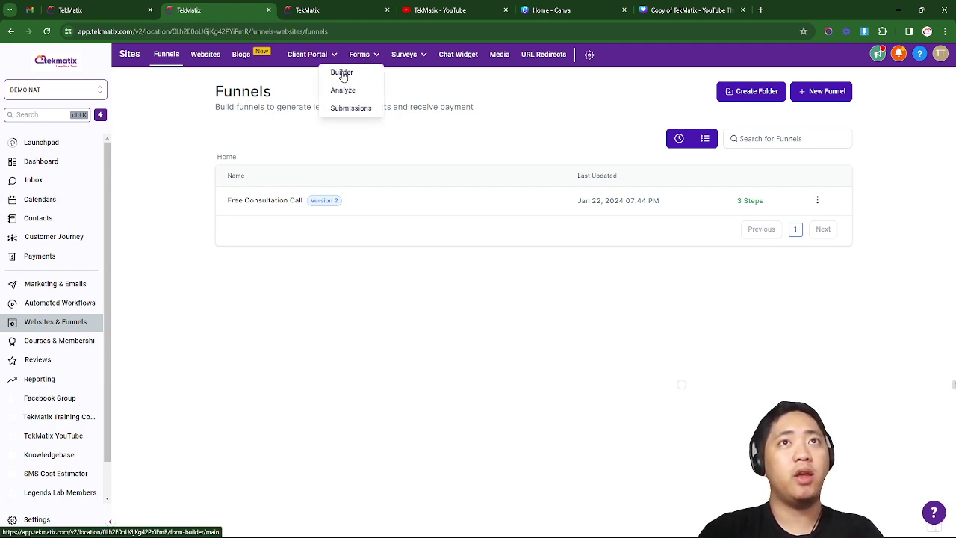
pyautogui.click(333, 7)
pyautogui.click(261, 7)
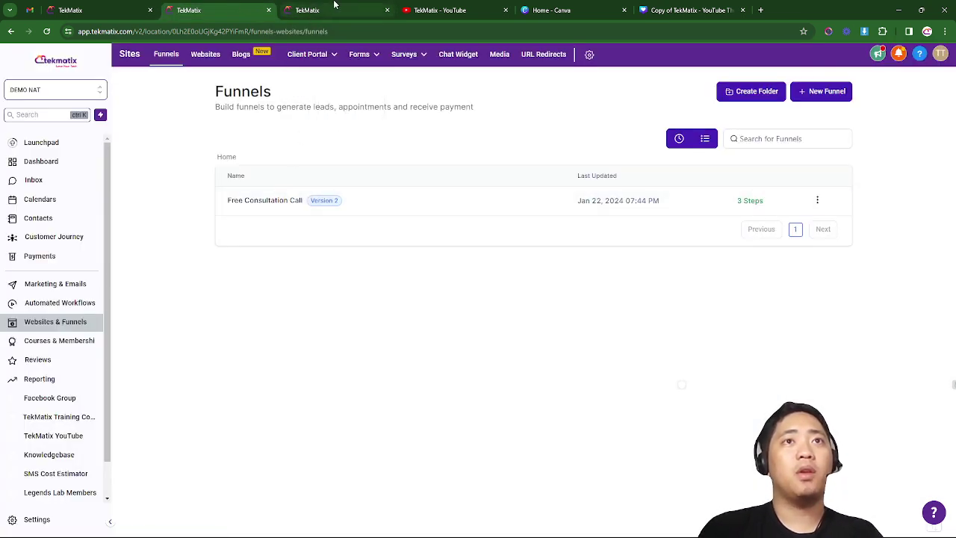
# Step: Open the Consultation Form builder, inspect First Name, Last Name and Email, and close the Quick Add panel
pyautogui.click(336, 7)
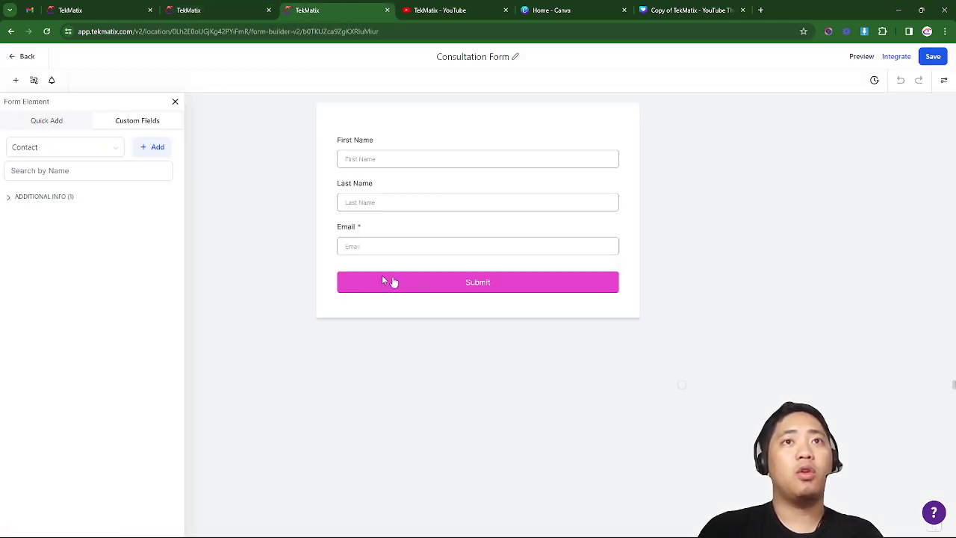
pyautogui.click(358, 153)
pyautogui.click(371, 185)
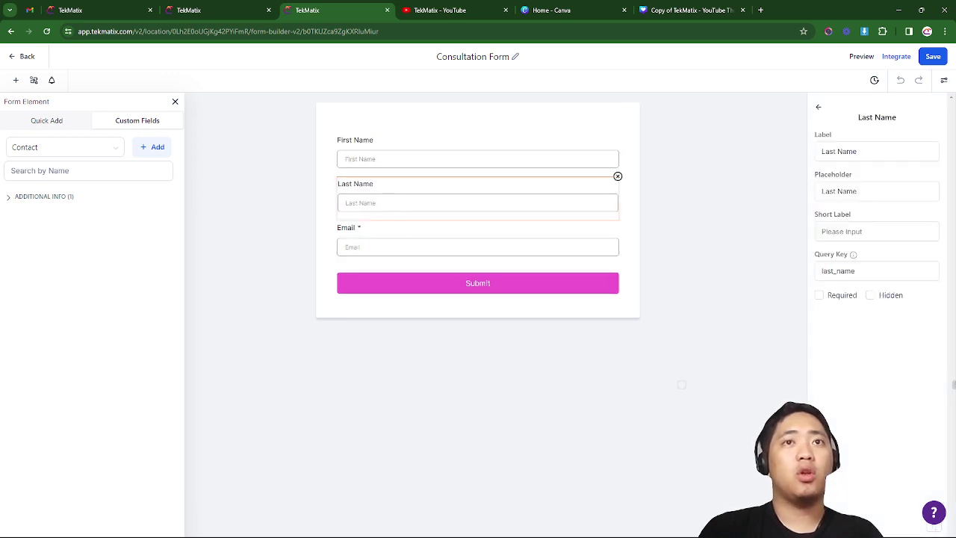
pyautogui.click(373, 228)
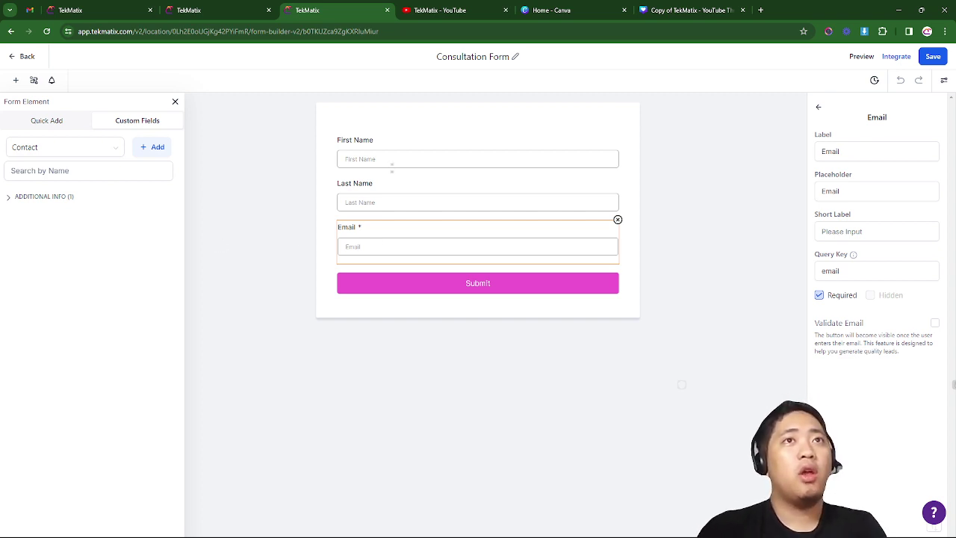
pyautogui.click(264, 238)
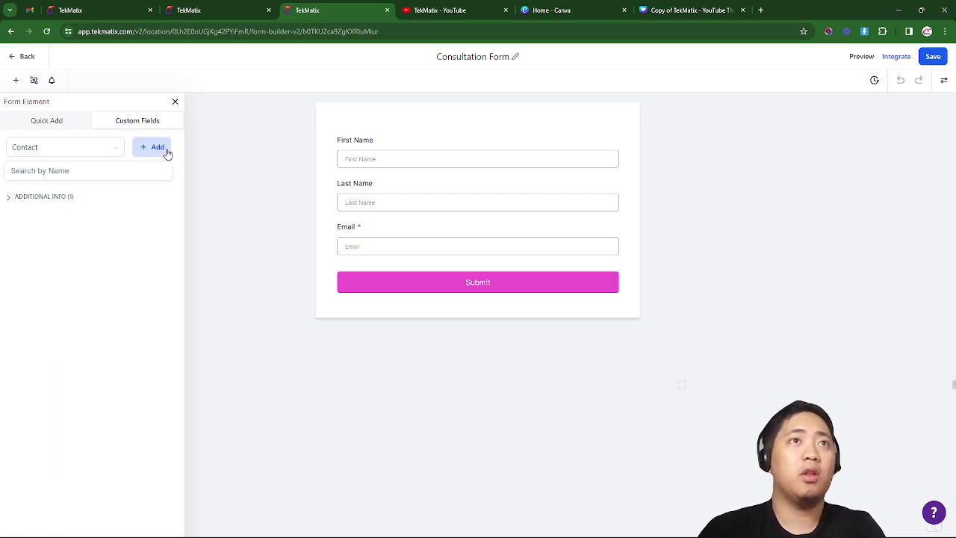
pyautogui.click(70, 122)
pyautogui.click(175, 101)
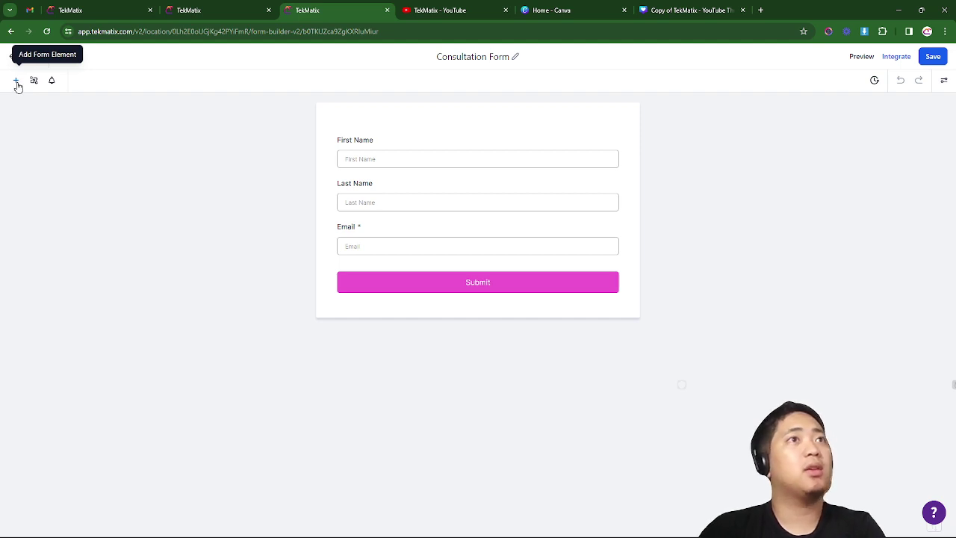
# Step: Show the form builder's Contact custom fields and preview the text box list and single-line field types
pyautogui.click(16, 81)
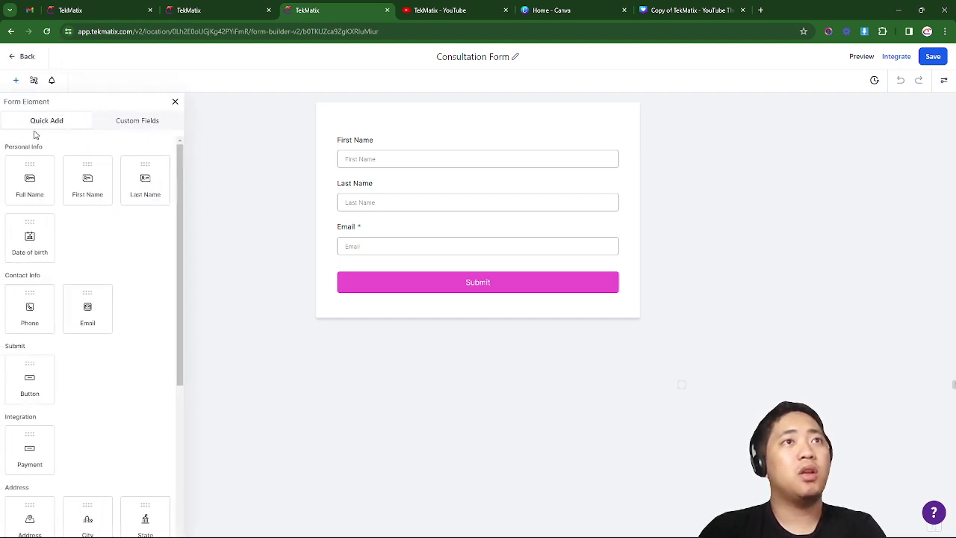
pyautogui.click(124, 127)
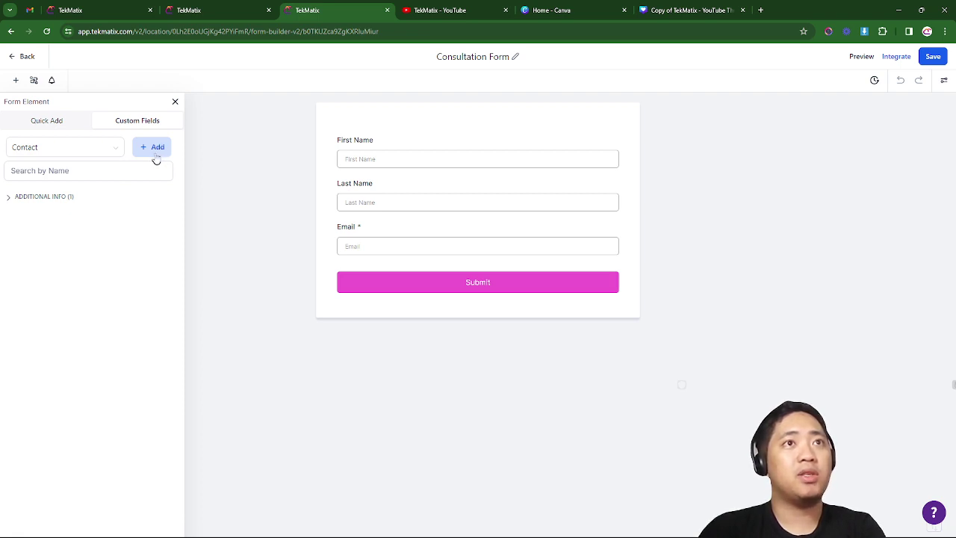
pyautogui.click(157, 147)
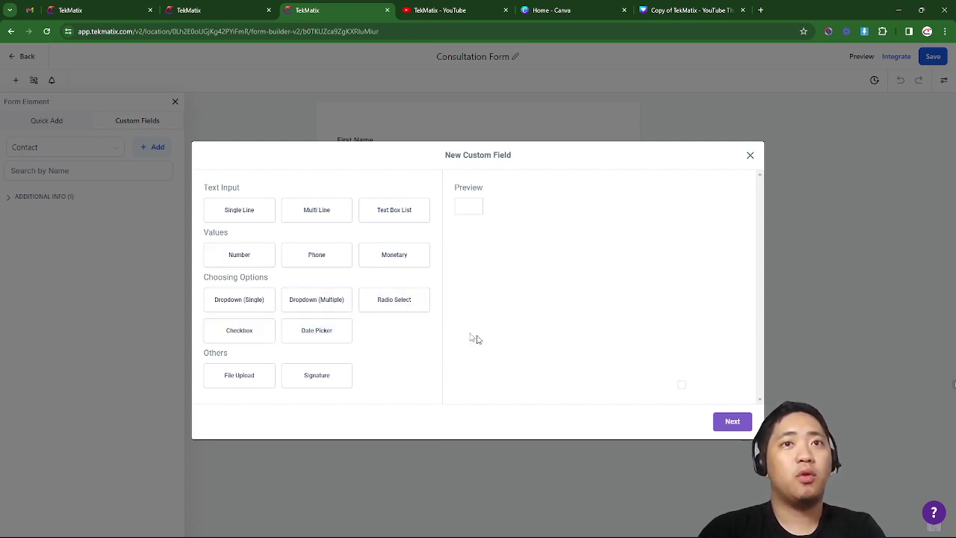
pyautogui.click(421, 216)
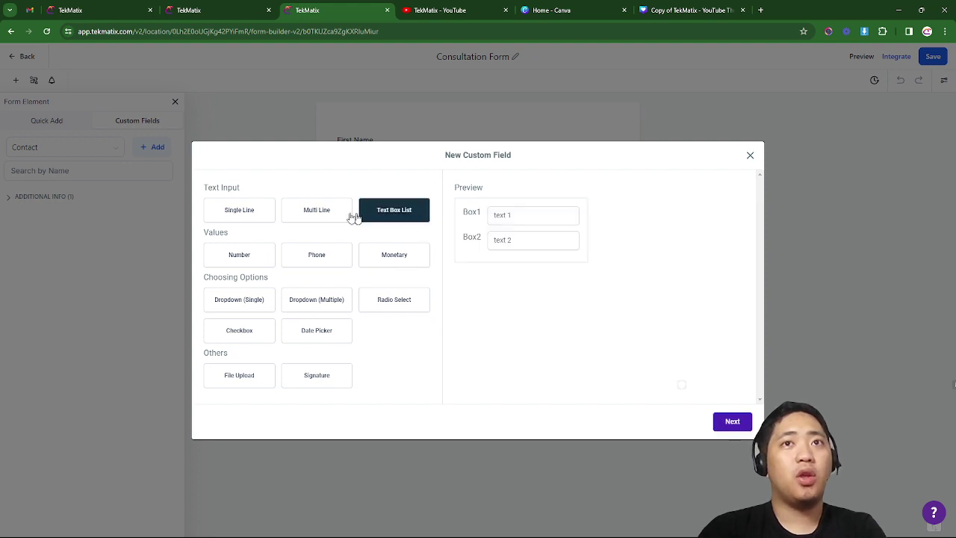
pyautogui.click(240, 210)
pyautogui.click(749, 156)
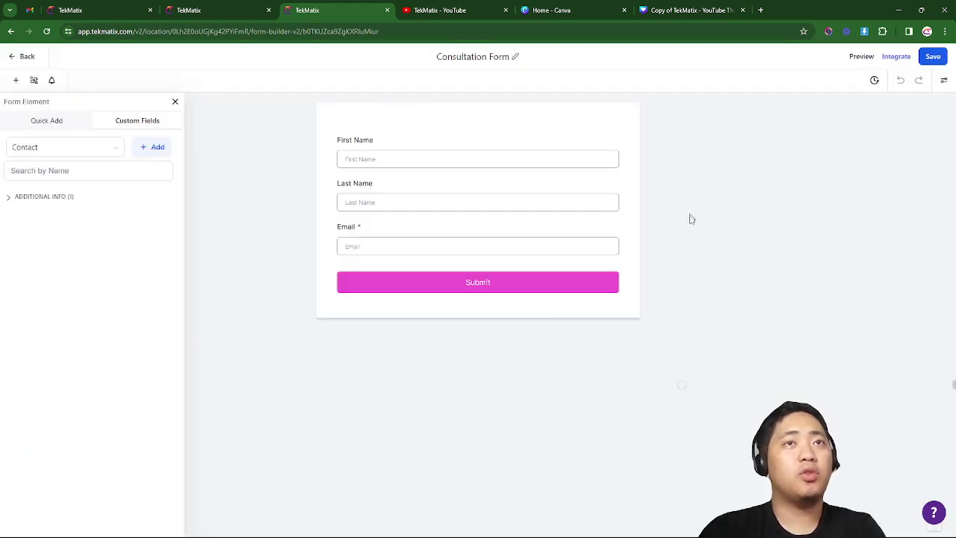